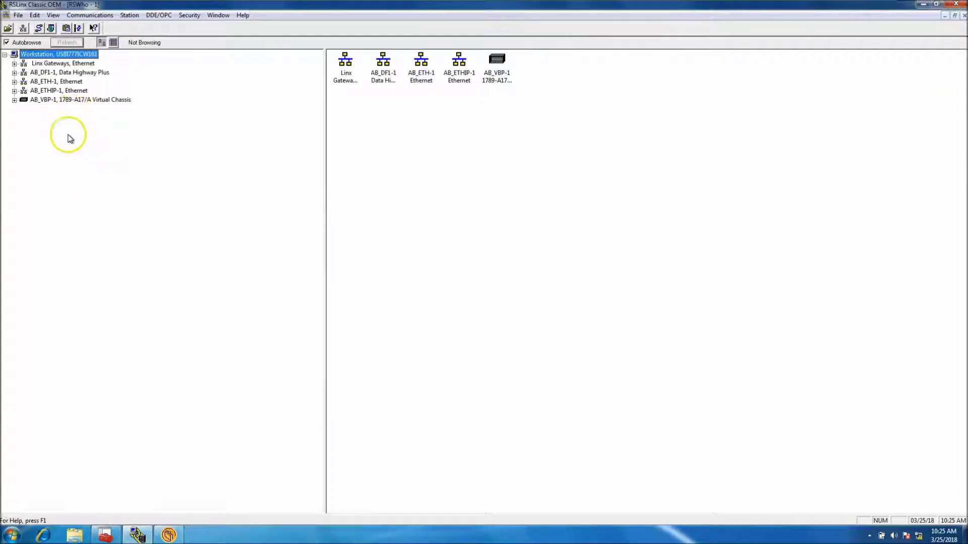
Browse the AB_DF1-1 Data Highway Plus driver for connected devices and switch to DriveExecutive.
{"action": "left_click", "coordinate": [15, 74]}
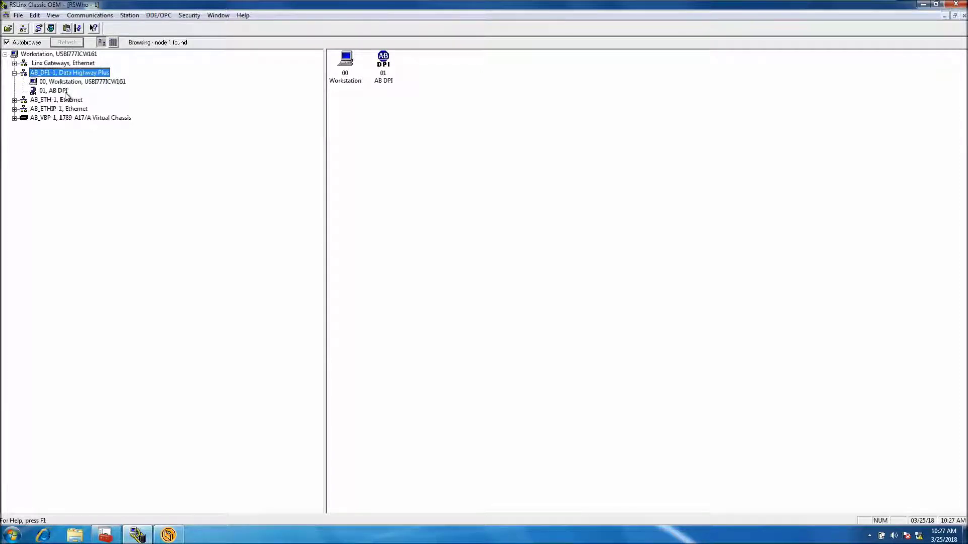
{"action": "left_click", "coordinate": [96, 73]}
{"action": "left_click", "coordinate": [169, 535]}
{"action": "left_click", "coordinate": [226, 393]}
{"action": "left_click", "coordinate": [203, 184]}
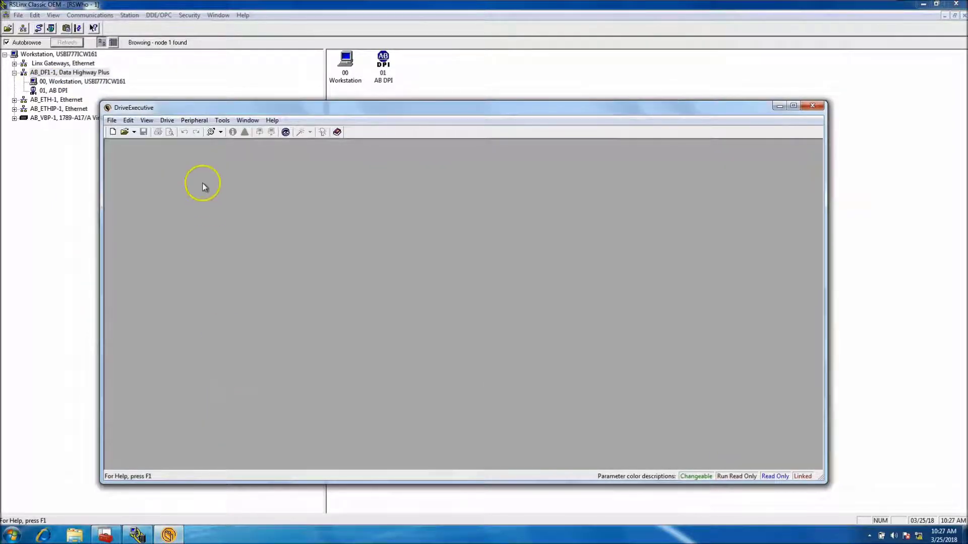
Connect to the drive at node 01, AB DPI, under the AB_DF1-1 Data Highway Plus driver.
{"action": "left_click", "coordinate": [167, 120]}
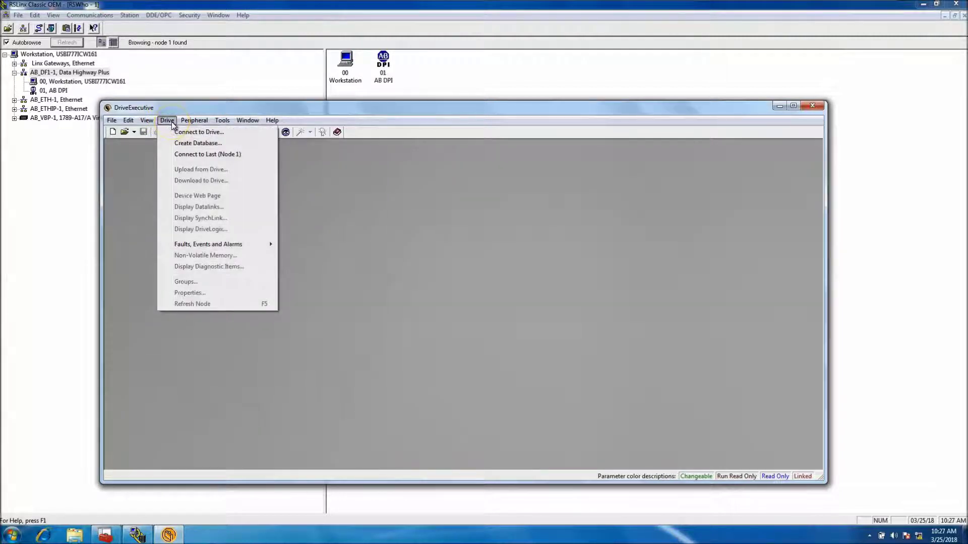
{"action": "left_click", "coordinate": [212, 132]}
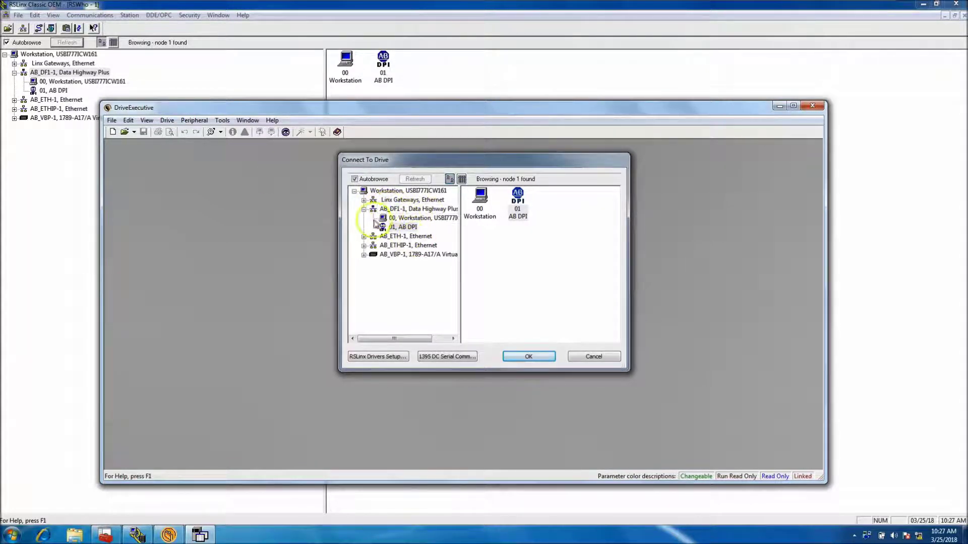
{"action": "left_click", "coordinate": [364, 209]}
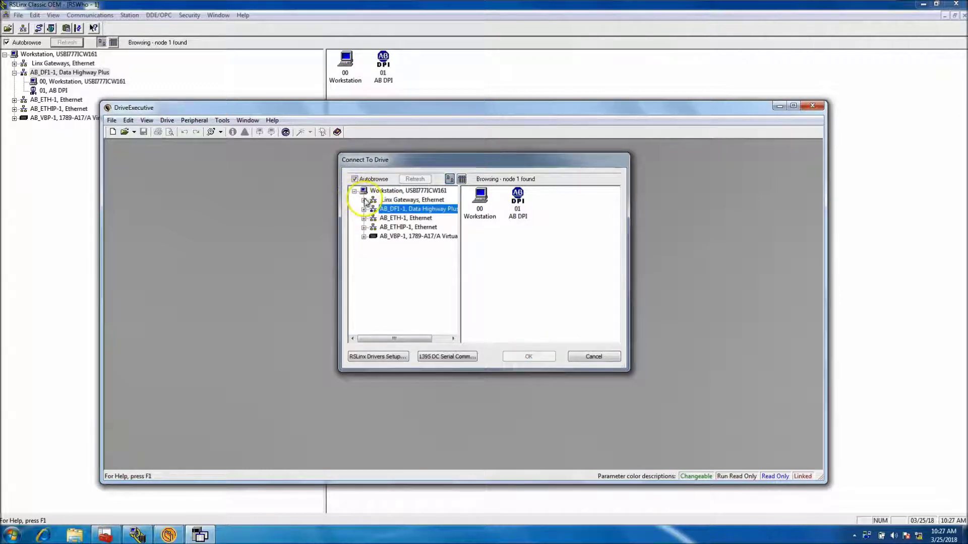
{"action": "left_click", "coordinate": [363, 210]}
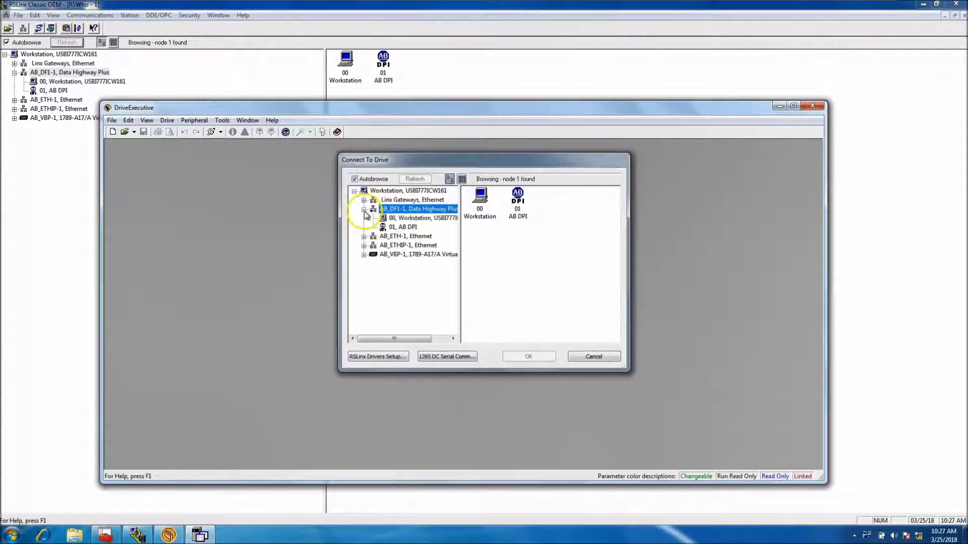
{"action": "left_click", "coordinate": [407, 227]}
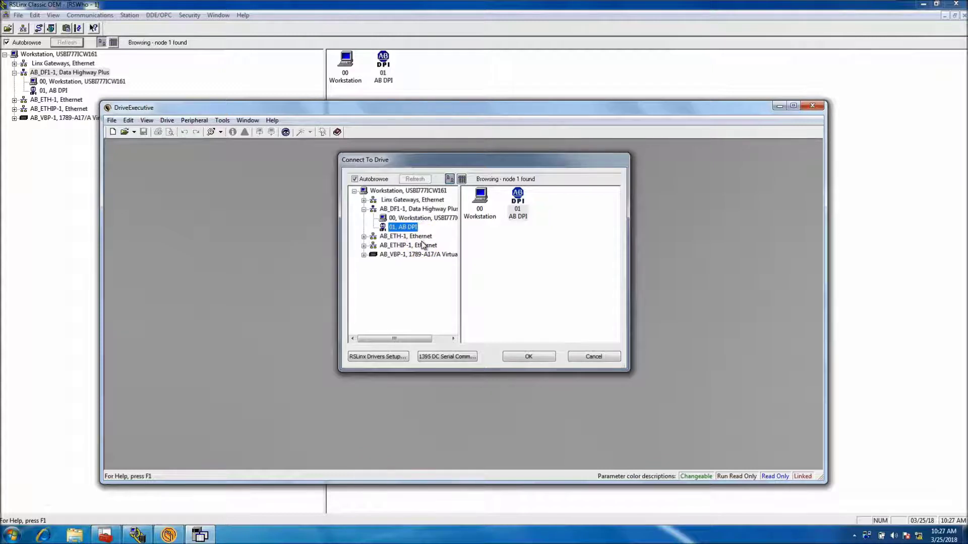
{"action": "left_click", "coordinate": [528, 356]}
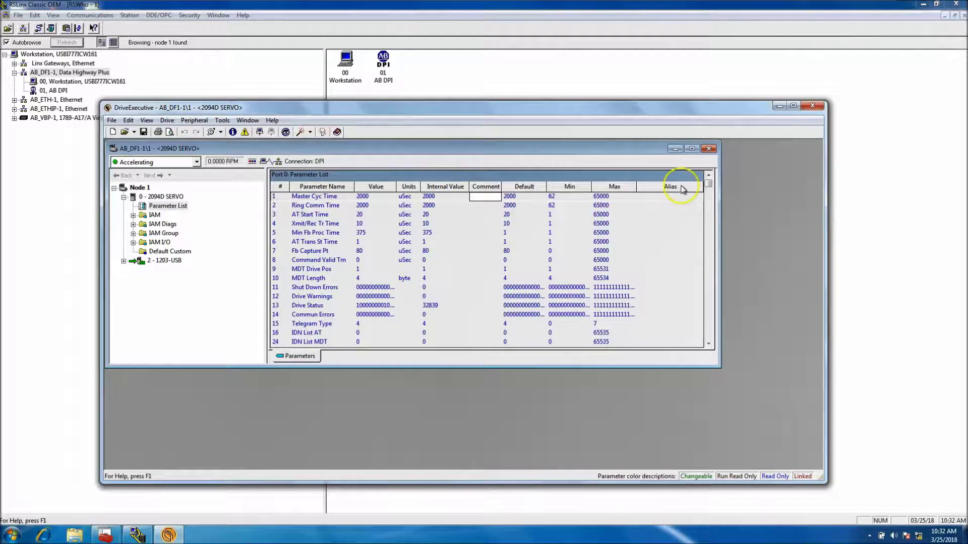
Maximize the drive's window and examine the contents of its IAM, IAM Diags, IAM Group and IAM I/O folders.
{"action": "left_click", "coordinate": [692, 149]}
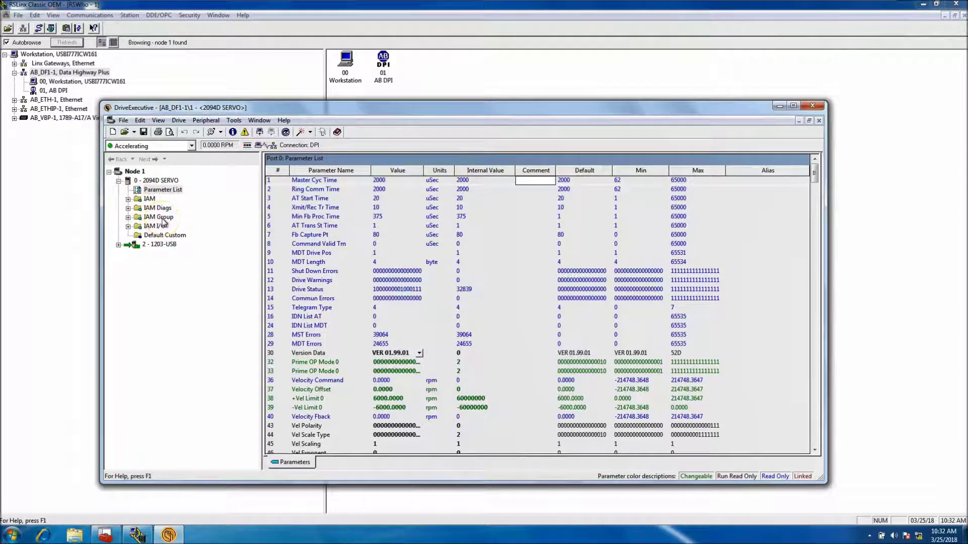
{"action": "left_click", "coordinate": [128, 200]}
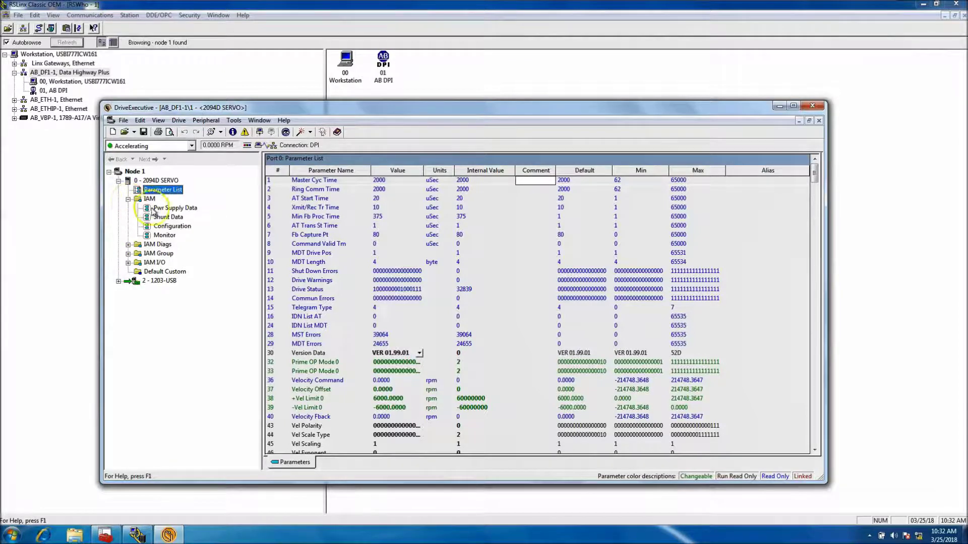
{"action": "left_click", "coordinate": [128, 244]}
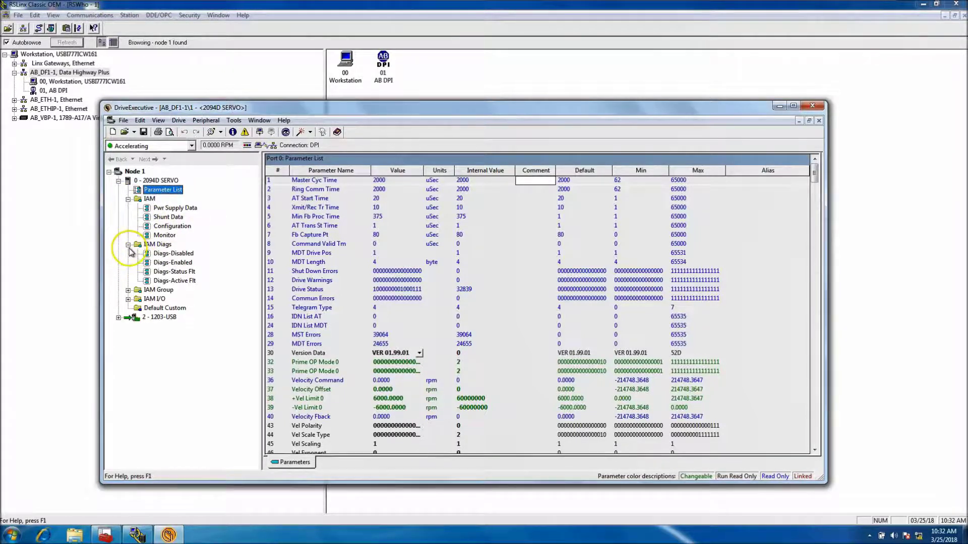
{"action": "left_click", "coordinate": [128, 290]}
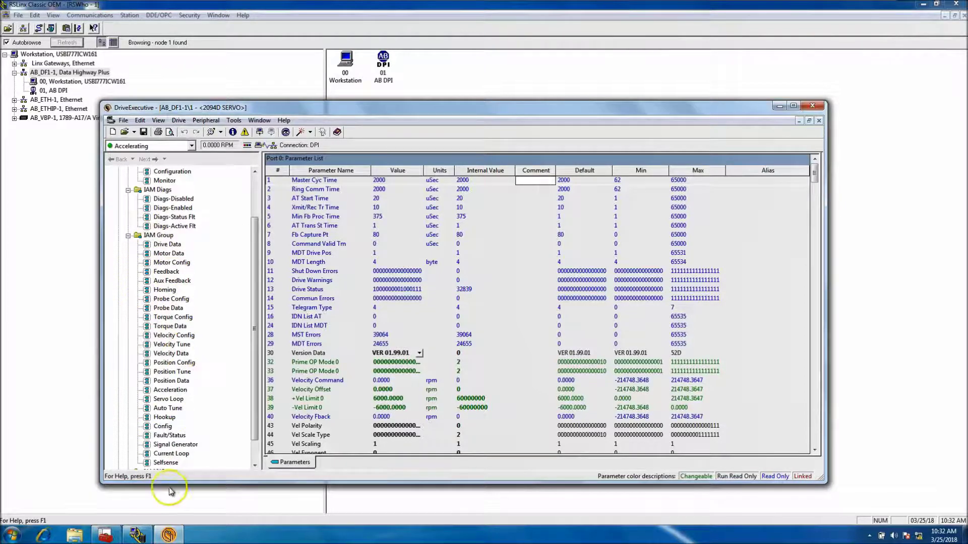
{"action": "left_click", "coordinate": [128, 235]}
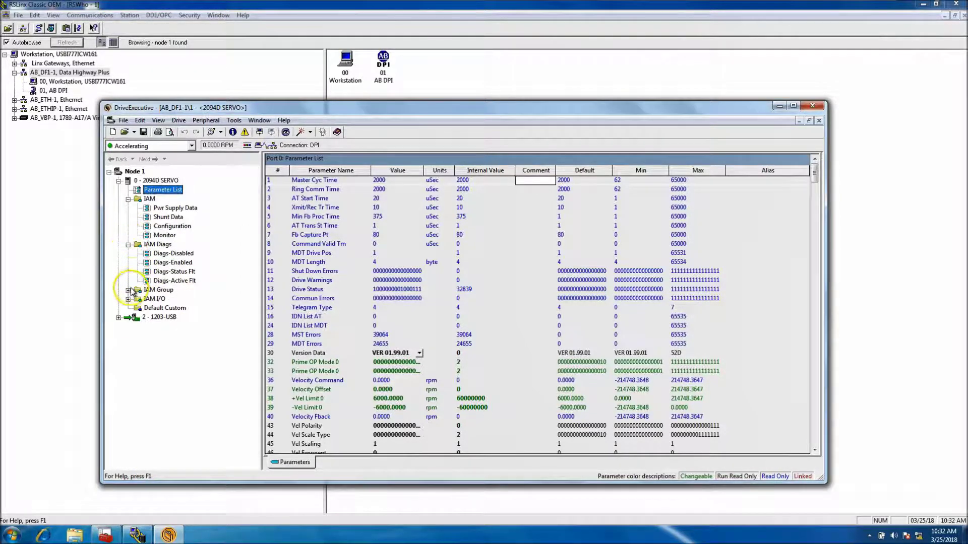
{"action": "left_click", "coordinate": [128, 291]}
{"action": "left_click", "coordinate": [128, 236]}
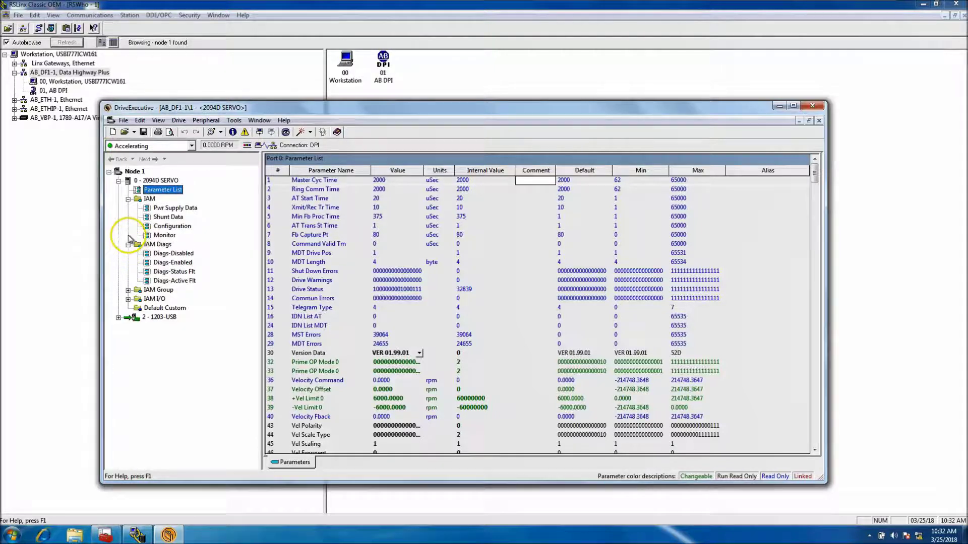
{"action": "left_click", "coordinate": [128, 299]}
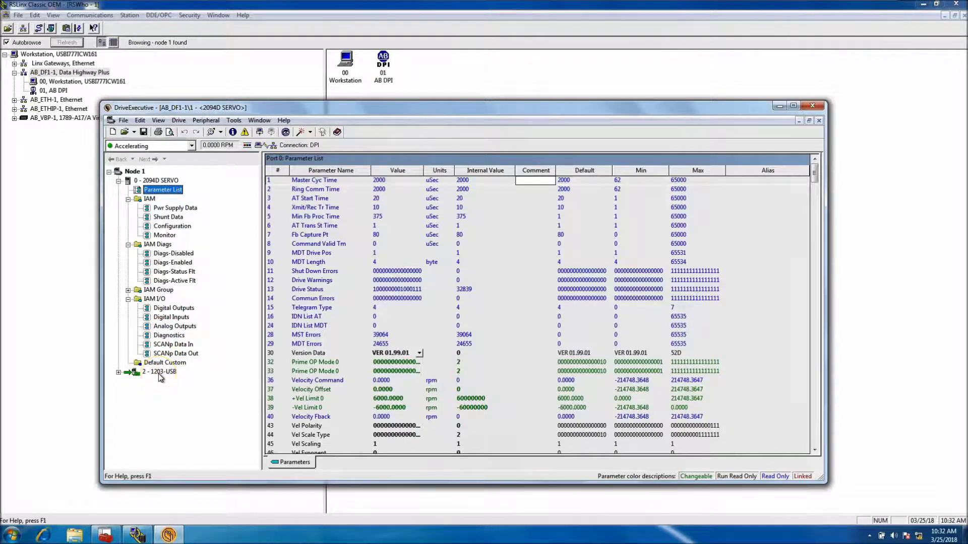
Examine the 1203-USB adapter's device parameters, including the options for Reset Module, Clear DF1 Counts and Interface Mode.
{"action": "left_click", "coordinate": [118, 373]}
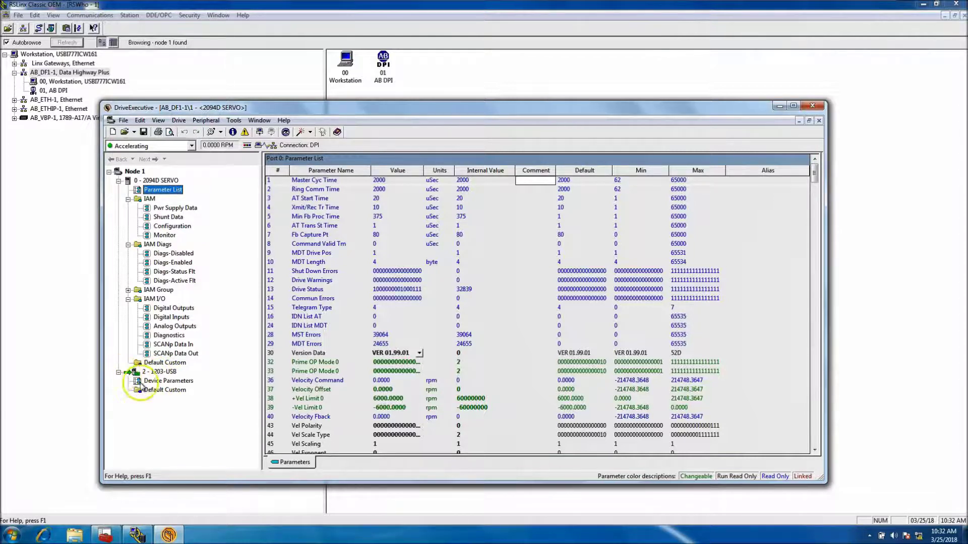
{"action": "left_click", "coordinate": [168, 384]}
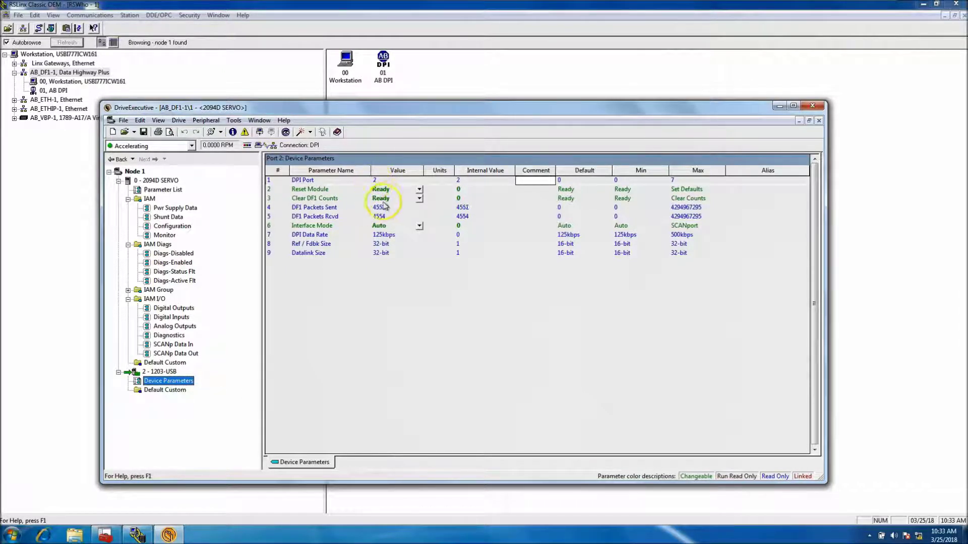
{"action": "left_click", "coordinate": [419, 192]}
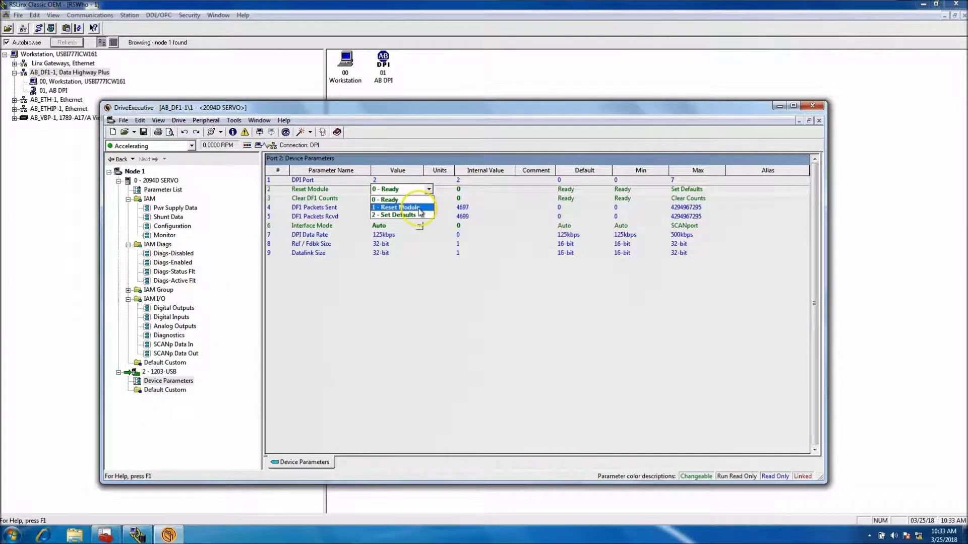
{"action": "key", "text": "Escape"}
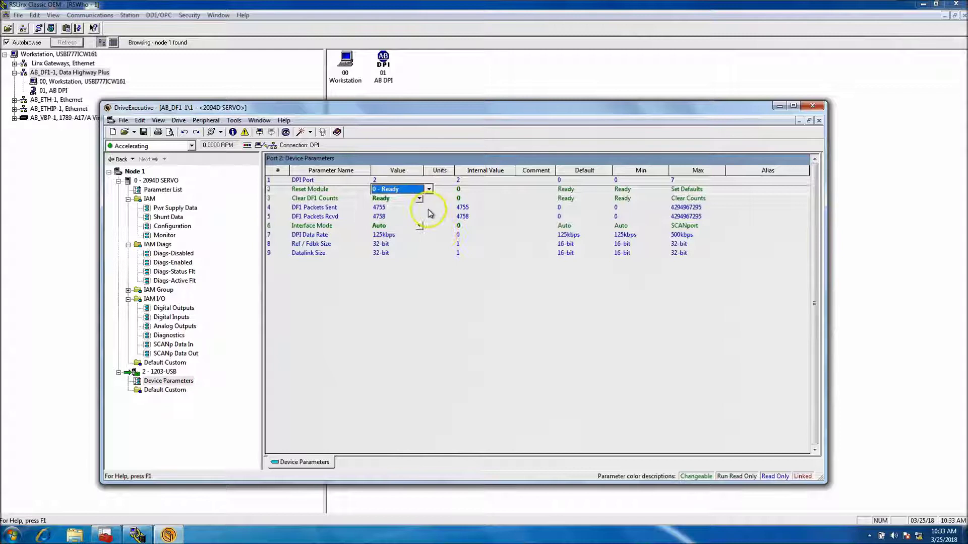
{"action": "left_click", "coordinate": [420, 199]}
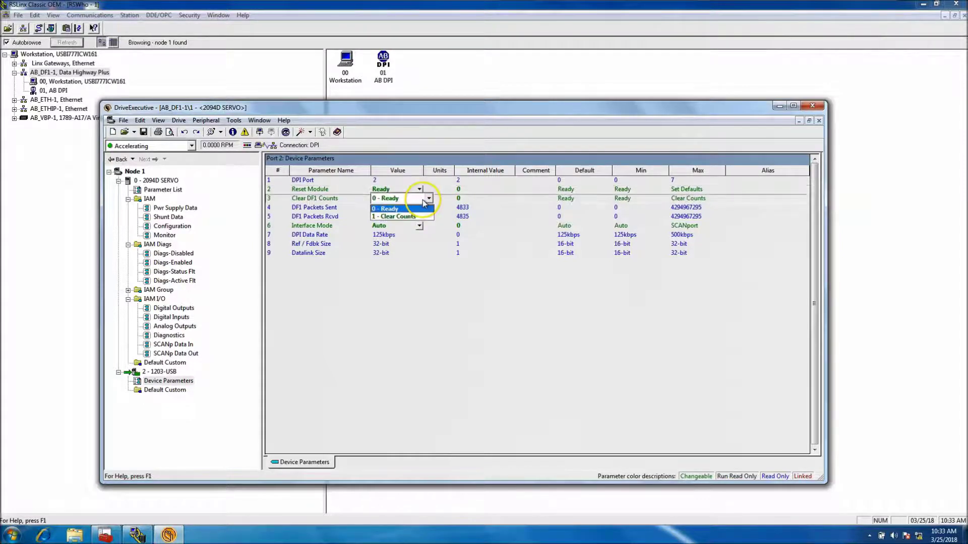
{"action": "left_click", "coordinate": [453, 275]}
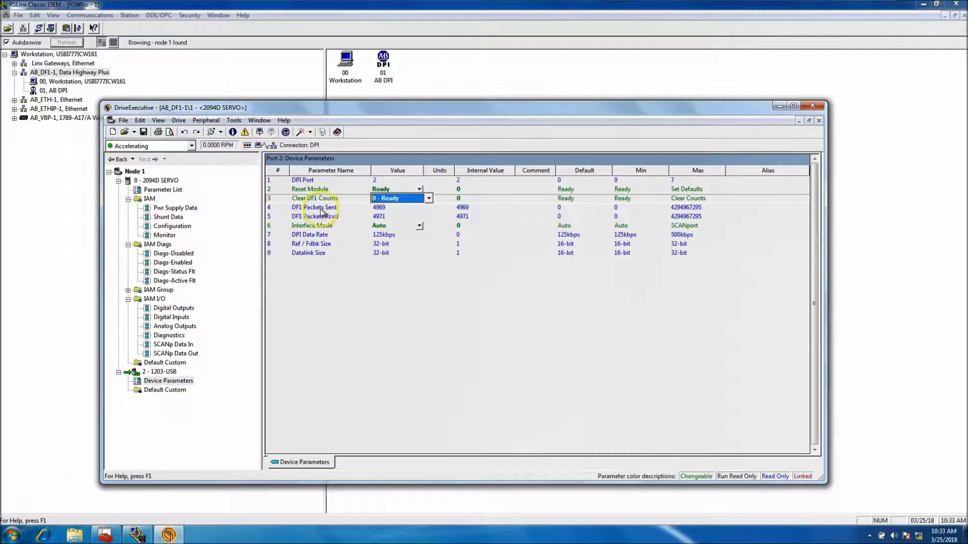
{"action": "key", "text": "Return"}
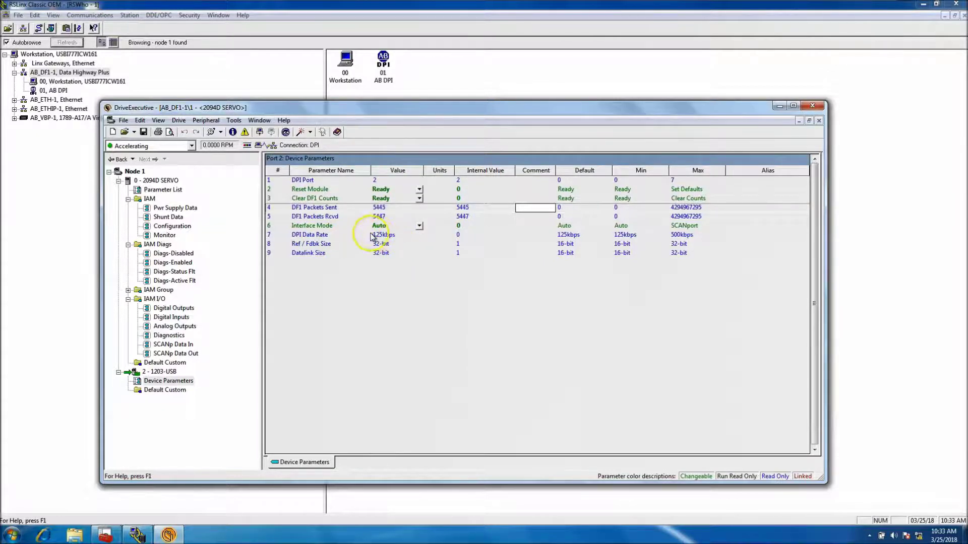
{"action": "left_click", "coordinate": [419, 226]}
{"action": "left_click", "coordinate": [451, 245]}
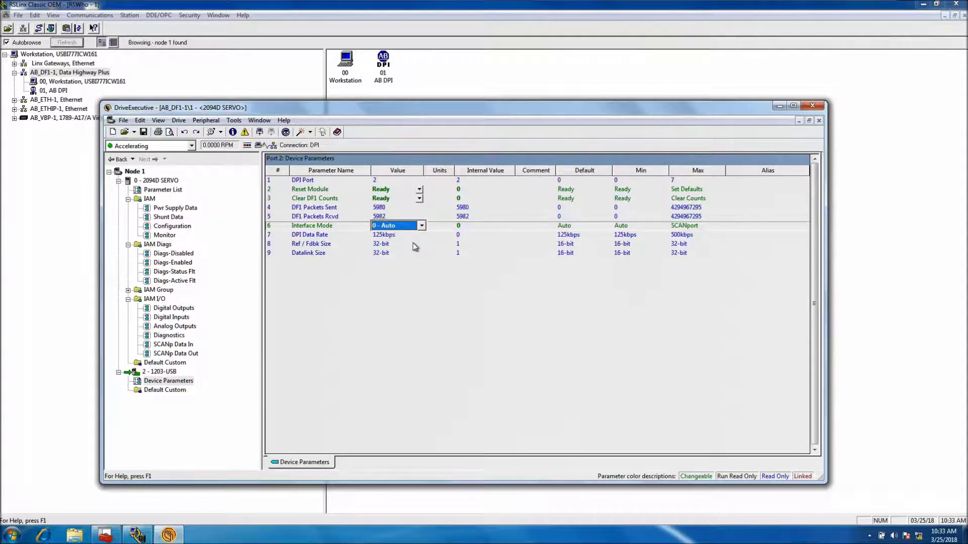
{"action": "left_click", "coordinate": [416, 252]}
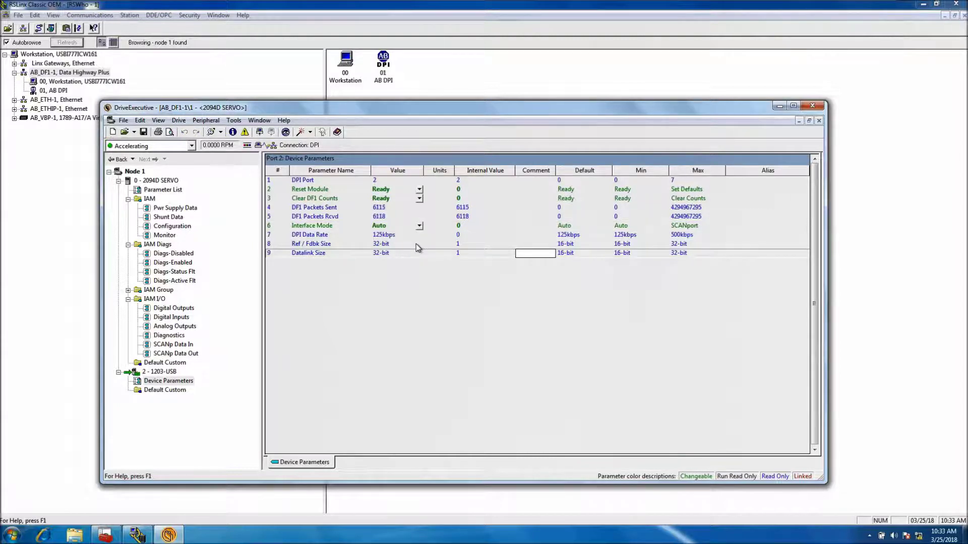
{"action": "left_click", "coordinate": [416, 248]}
Collapse the 1203-USB branch and the drive's IAM, IAM Diags and IAM I/O folders.
{"action": "left_click", "coordinate": [119, 373]}
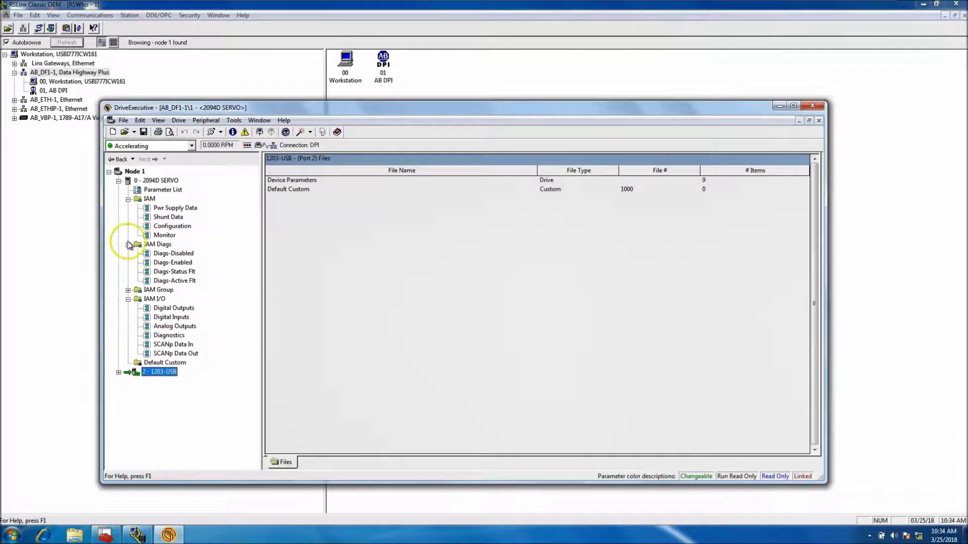
{"action": "left_click", "coordinate": [129, 199]}
{"action": "left_click", "coordinate": [128, 208]}
{"action": "left_click", "coordinate": [128, 227]}
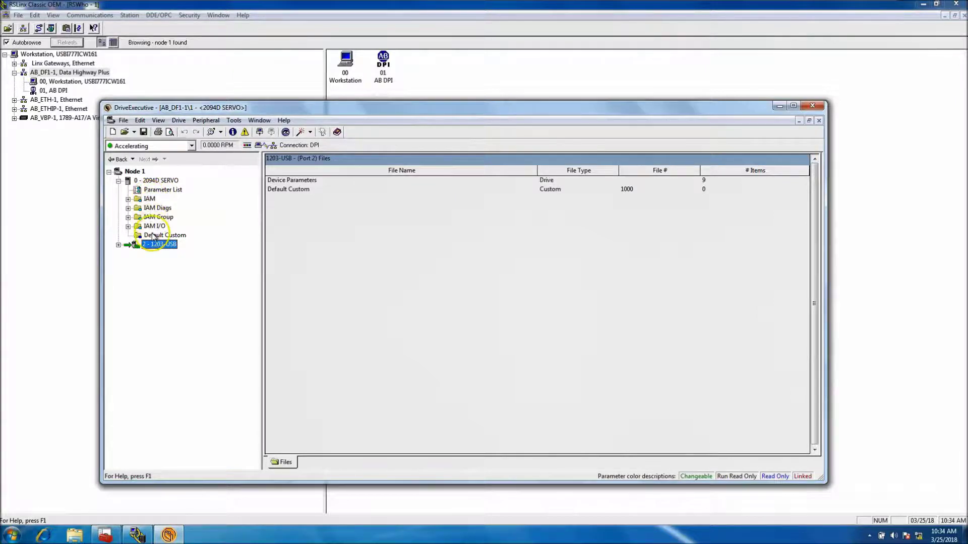
Review the 2094D SERVO's full parameter list, including the options for Version Data.
{"action": "left_click", "coordinate": [157, 192]}
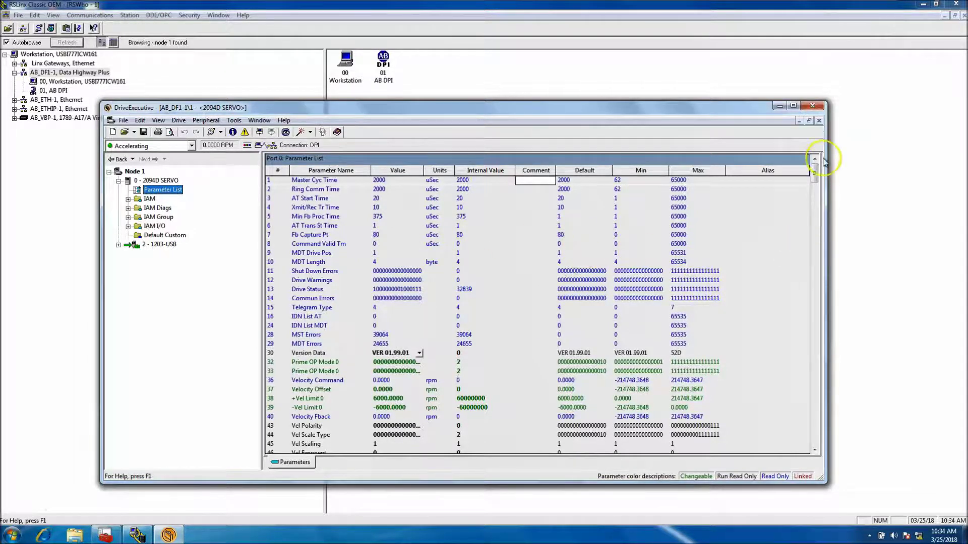
{"action": "left_click_drag", "start_coordinate": [817, 179], "coordinate": [815, 189]}
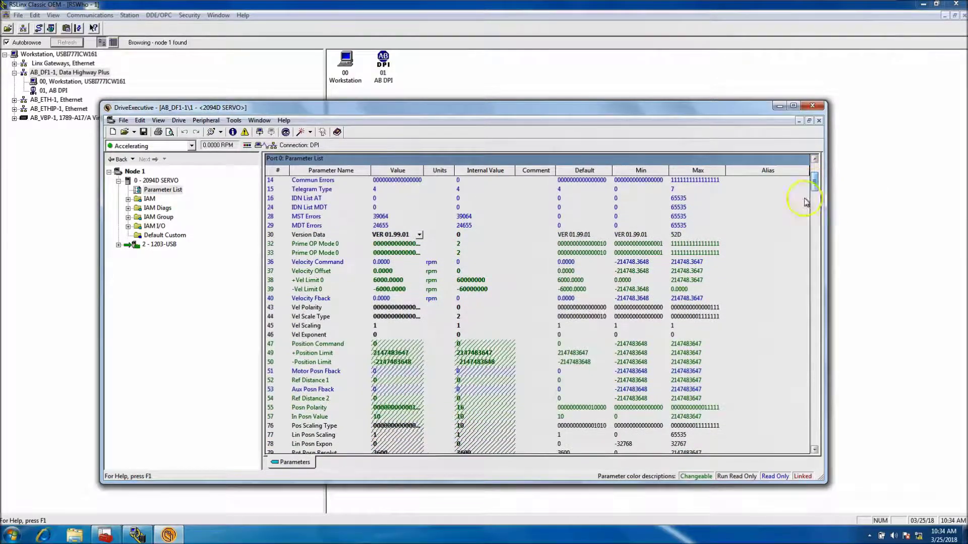
{"action": "left_click", "coordinate": [418, 235]}
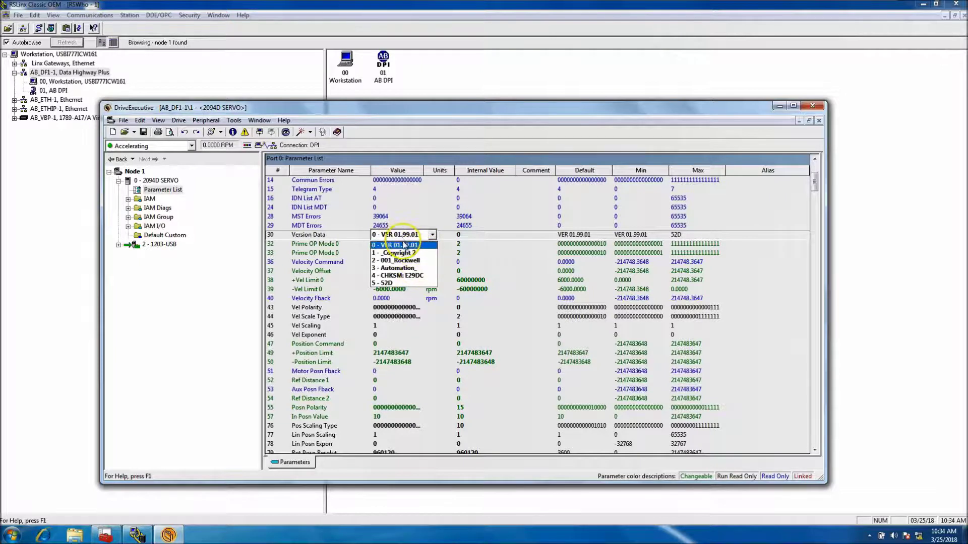
{"action": "left_click", "coordinate": [432, 235]}
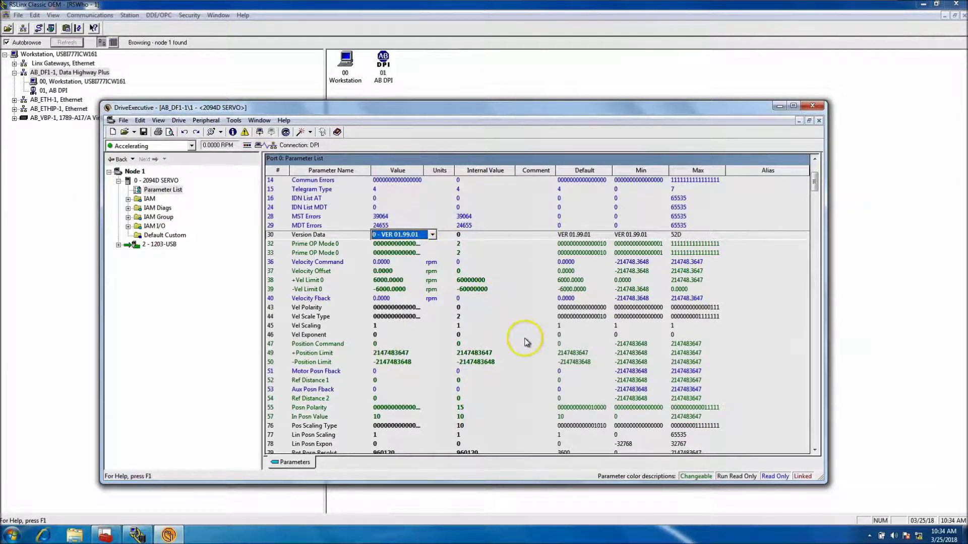
{"action": "left_click_drag", "start_coordinate": [815, 187], "coordinate": [818, 207]}
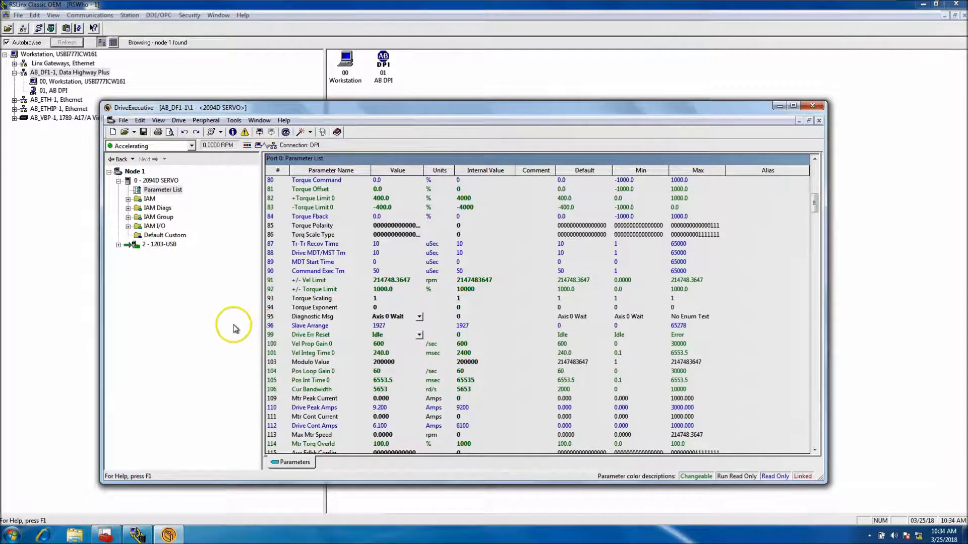
Review the device commands available for the 2094D SERVO without running any.
{"action": "left_click", "coordinate": [162, 181]}
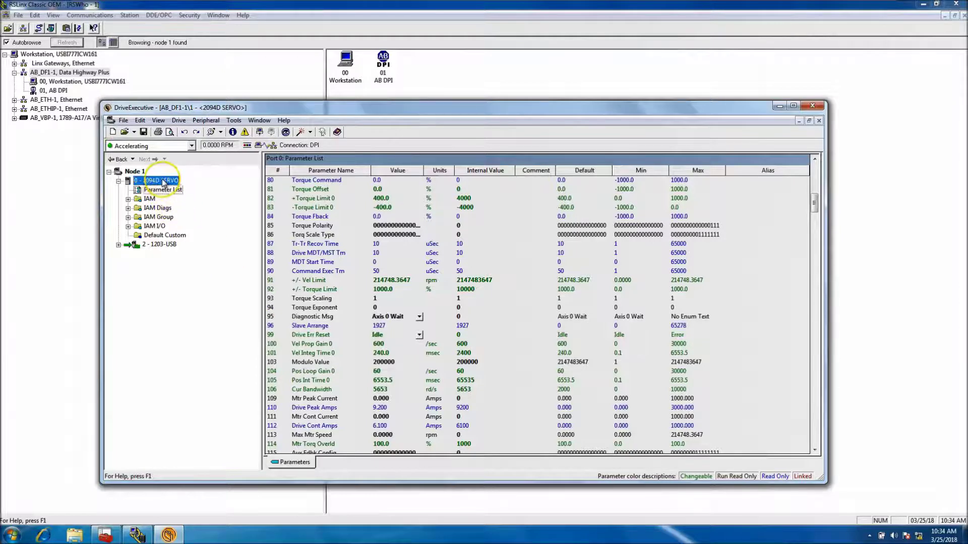
{"action": "right_click", "coordinate": [164, 183]}
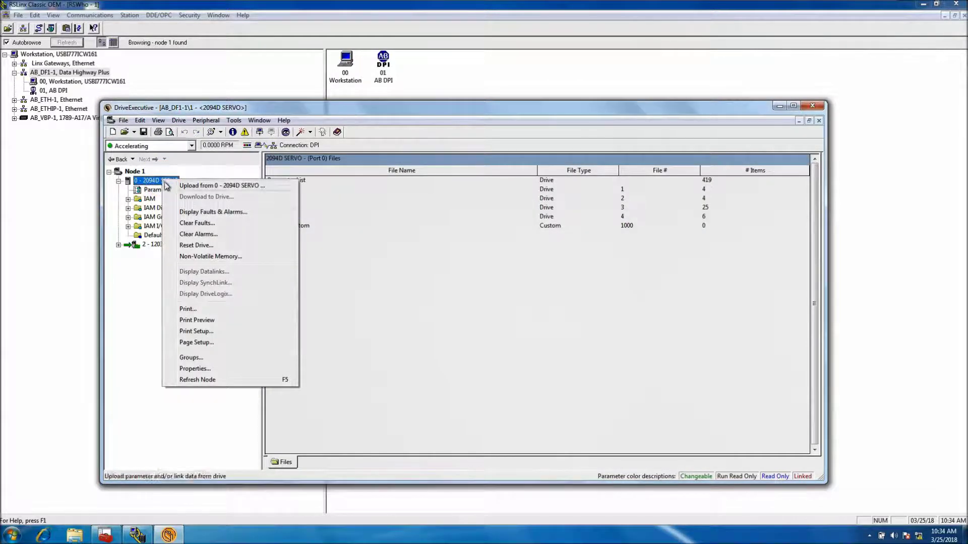
{"action": "left_click", "coordinate": [156, 305]}
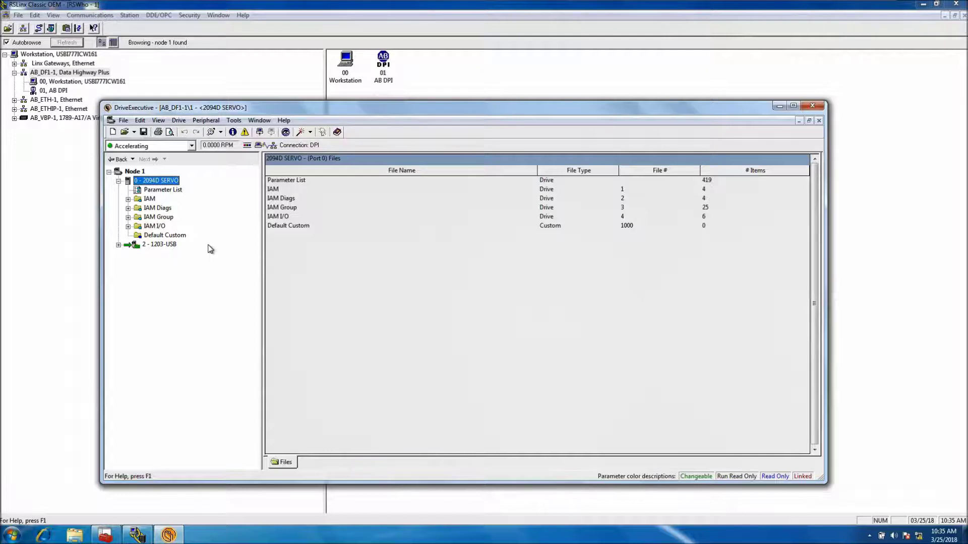
Display the 2094D SERVO's faults and alarms, and clear both its faults and its fault queue.
{"action": "right_click", "coordinate": [158, 183]}
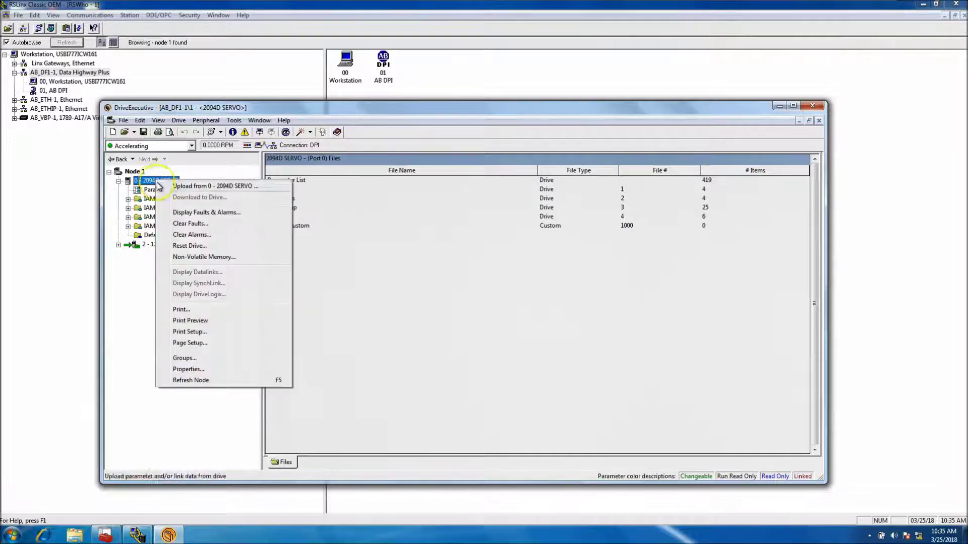
{"action": "left_click", "coordinate": [218, 217]}
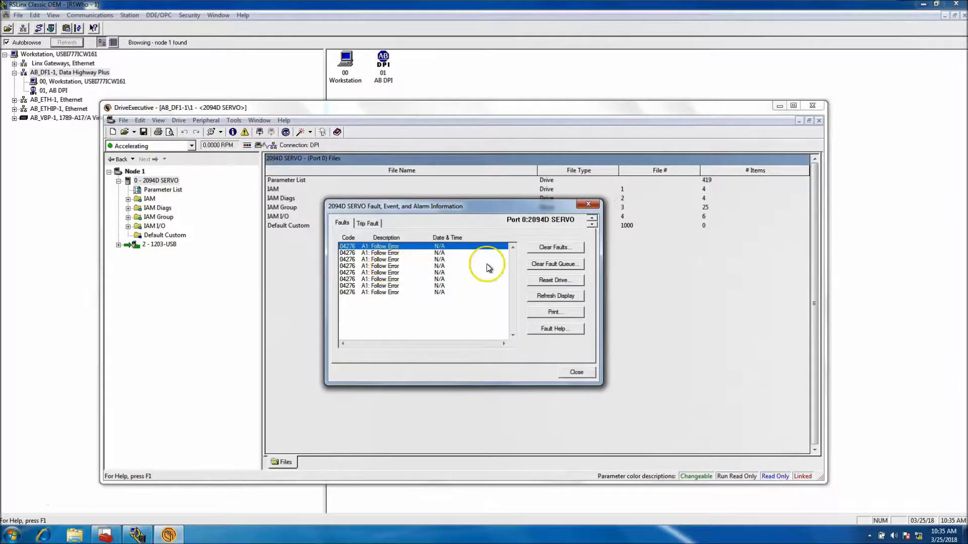
{"action": "left_click", "coordinate": [561, 247]}
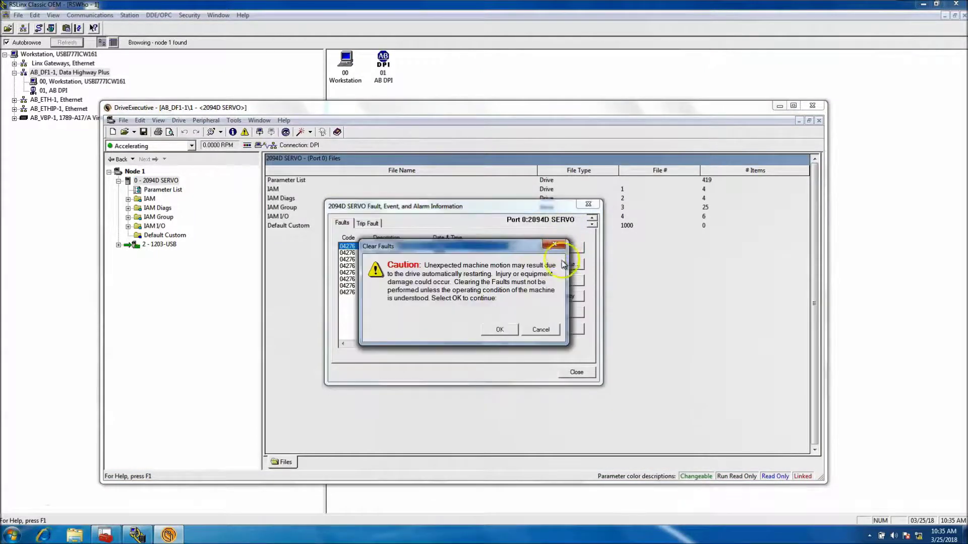
{"action": "left_click", "coordinate": [498, 328]}
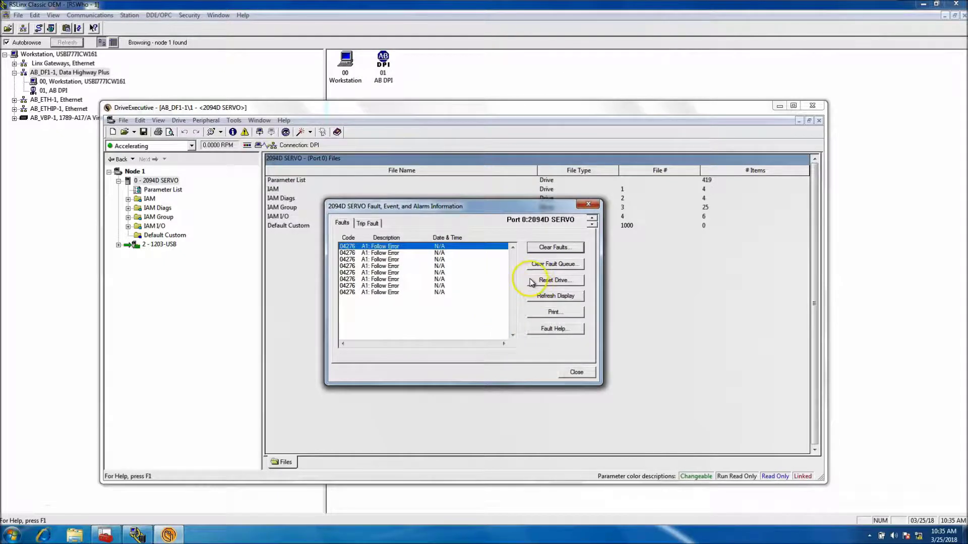
{"action": "left_click", "coordinate": [537, 267]}
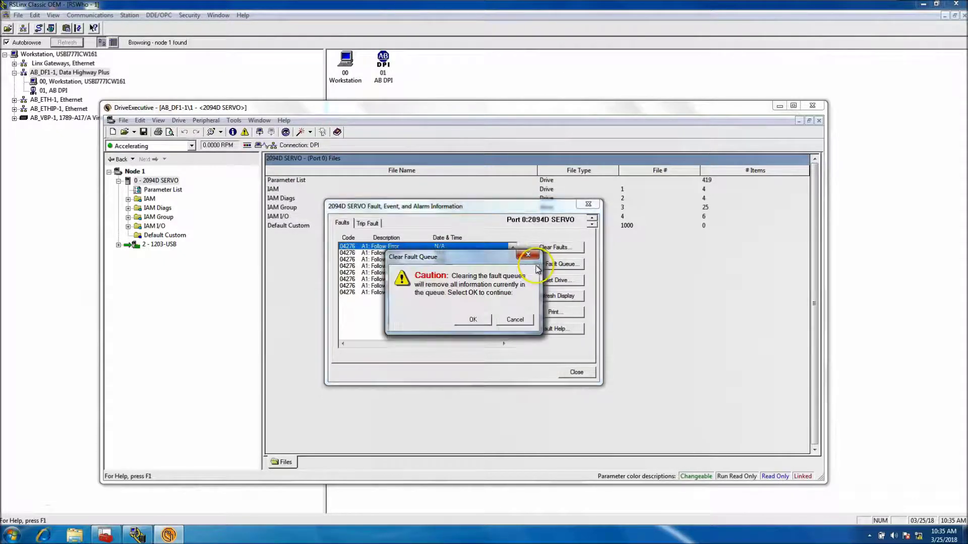
{"action": "left_click", "coordinate": [469, 319]}
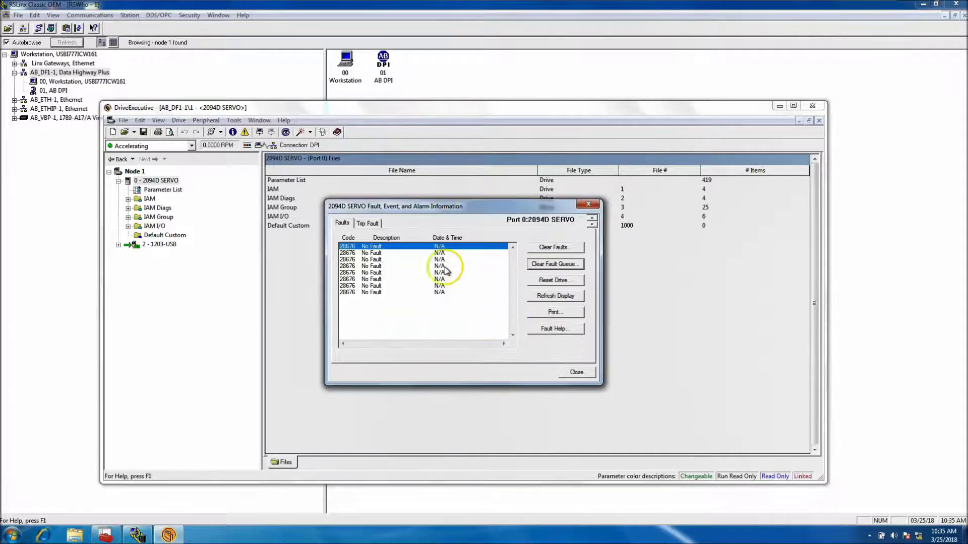
Check the drive's trip fault details, return to the fault list and close the fault information.
{"action": "left_click", "coordinate": [367, 224]}
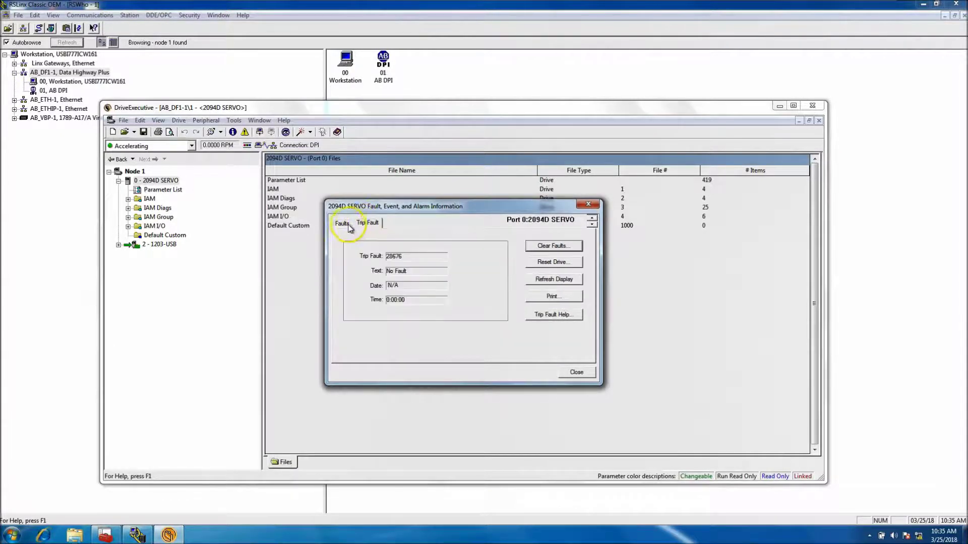
{"action": "left_click", "coordinate": [343, 223]}
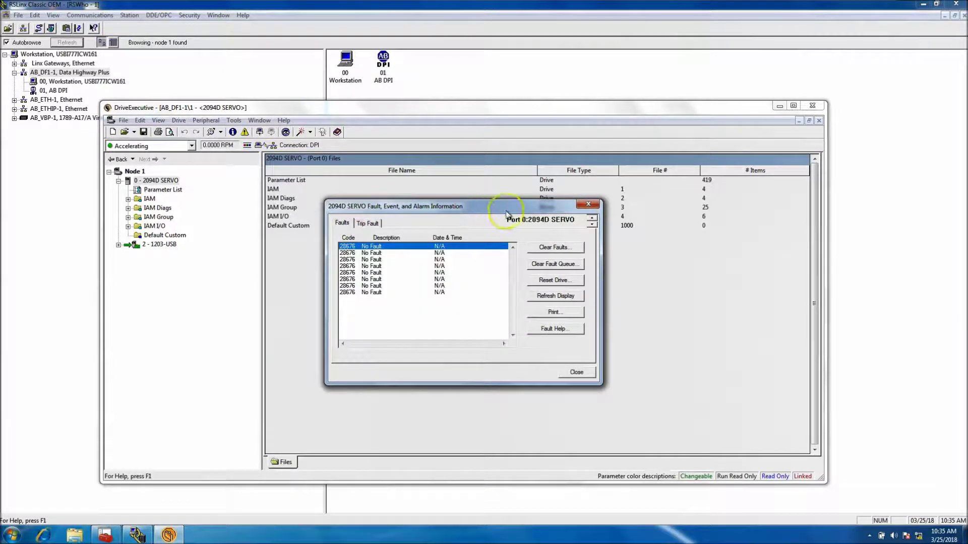
{"action": "left_click", "coordinate": [588, 204]}
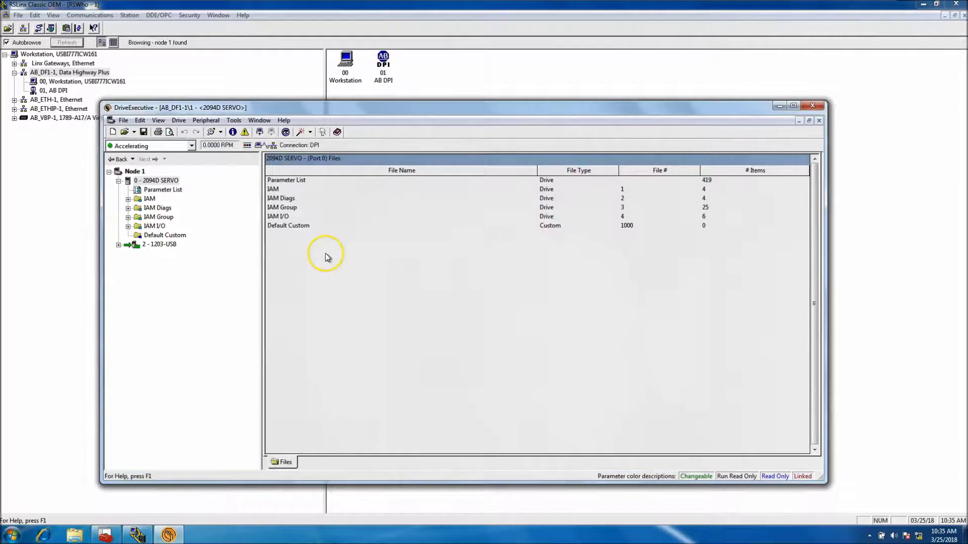
Set the Access Level to 0 in the 2094D SERVO's properties and apply it.
{"action": "right_click", "coordinate": [147, 180]}
{"action": "left_click", "coordinate": [179, 370]}
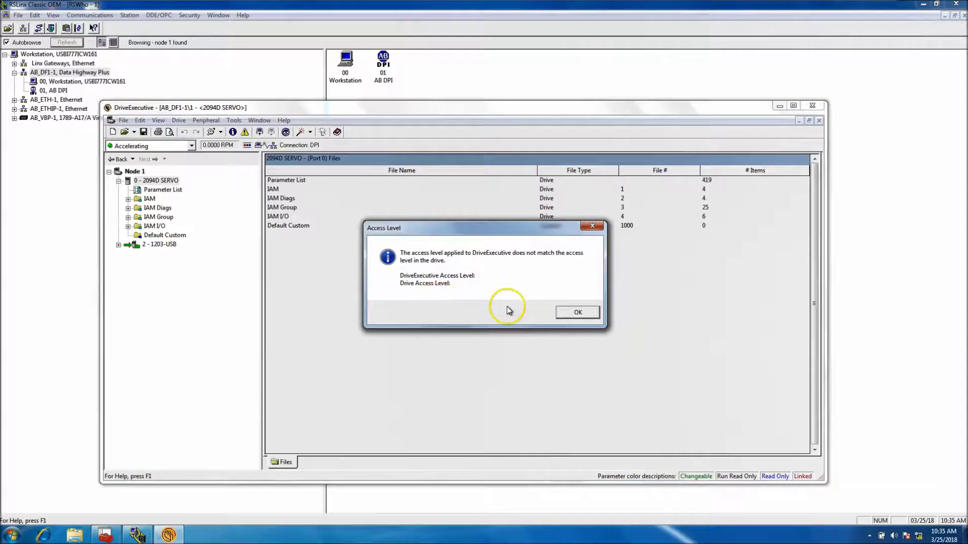
{"action": "left_click", "coordinate": [587, 315]}
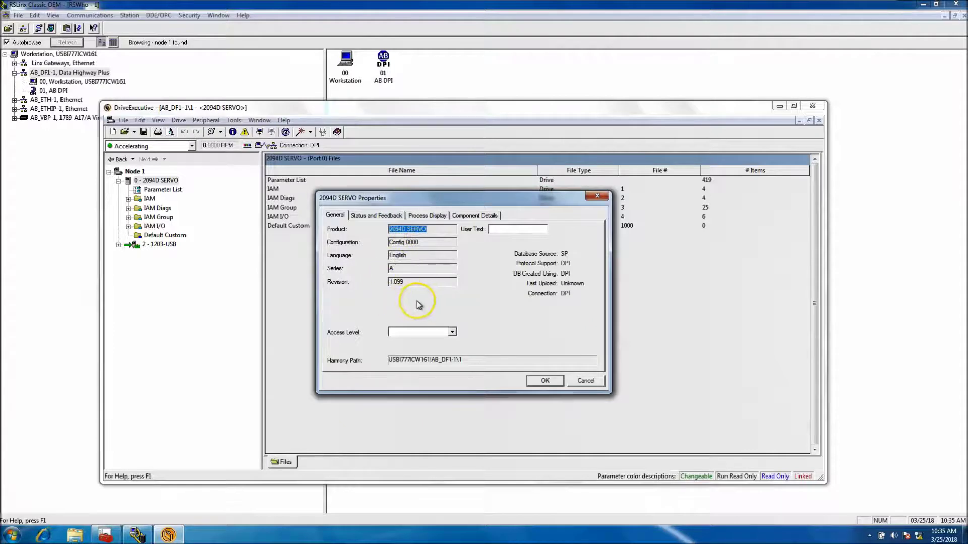
{"action": "left_click", "coordinate": [453, 333]}
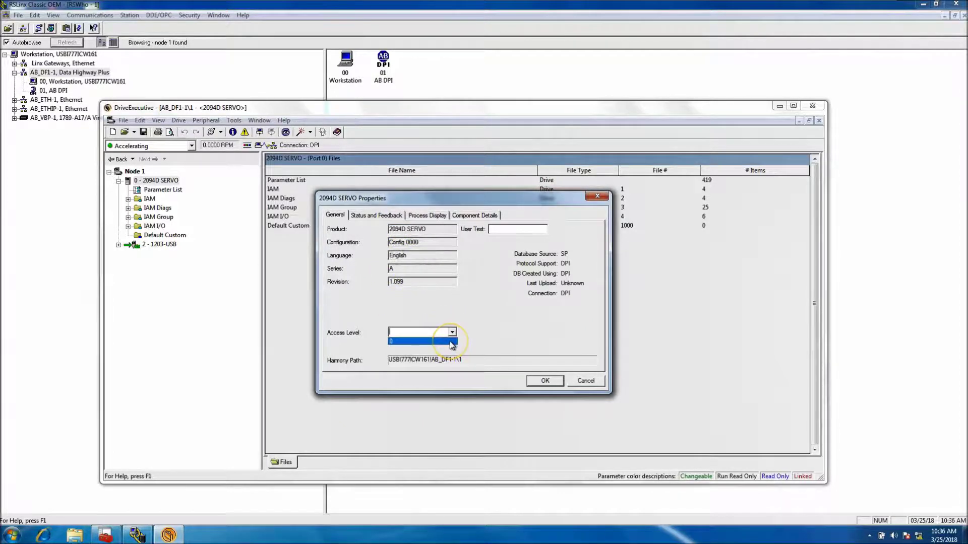
{"action": "left_click", "coordinate": [452, 342]}
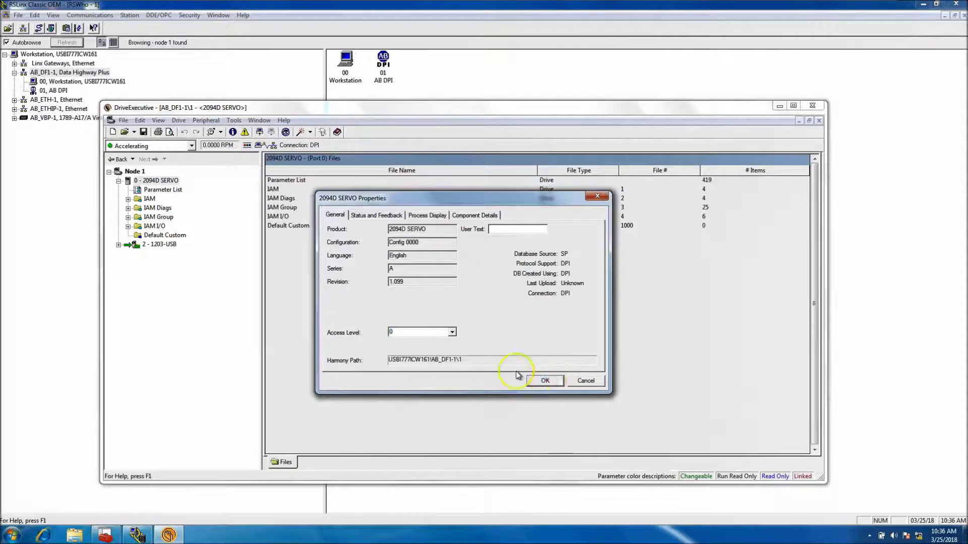
{"action": "left_click", "coordinate": [548, 381]}
Expand the 1203-USB and 2094D SERVO branches and review the servo's parameter list.
{"action": "left_click", "coordinate": [118, 190]}
{"action": "left_click", "coordinate": [140, 179]}
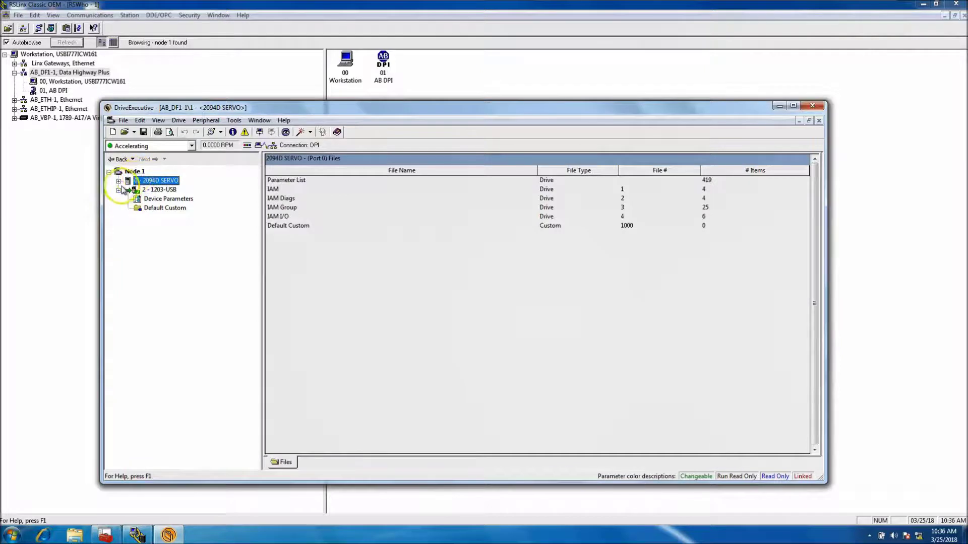
{"action": "left_click", "coordinate": [119, 181]}
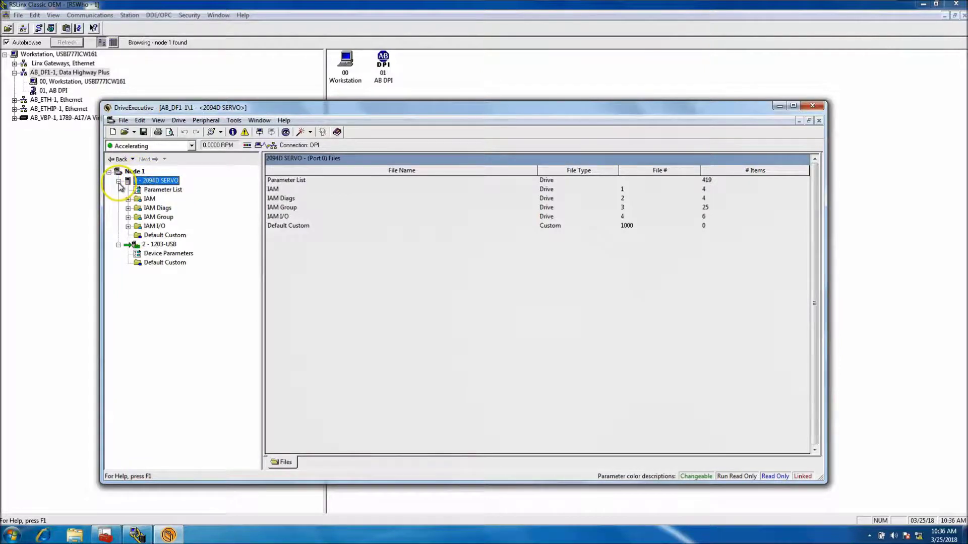
{"action": "left_click", "coordinate": [147, 190]}
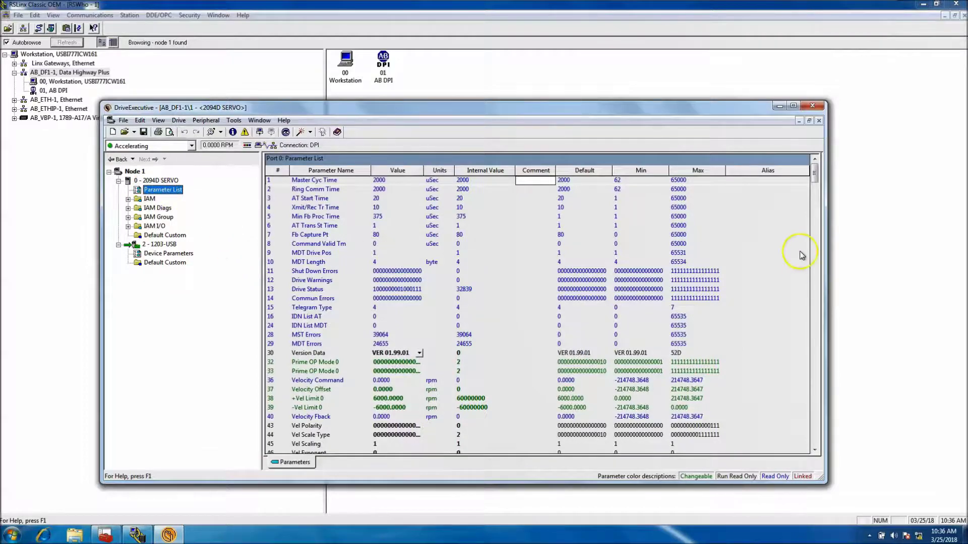
{"action": "left_click_drag", "start_coordinate": [815, 170], "coordinate": [782, 134]}
Examine the 2094D SERVO's status and feedback, process display and component details, including its application code and boot code revisions.
{"action": "right_click", "coordinate": [146, 183]}
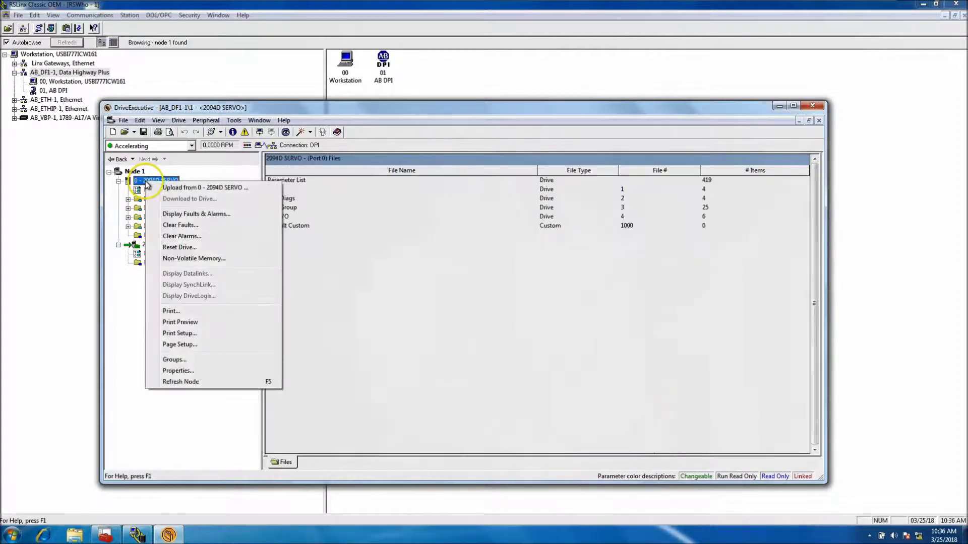
{"action": "left_click", "coordinate": [186, 370]}
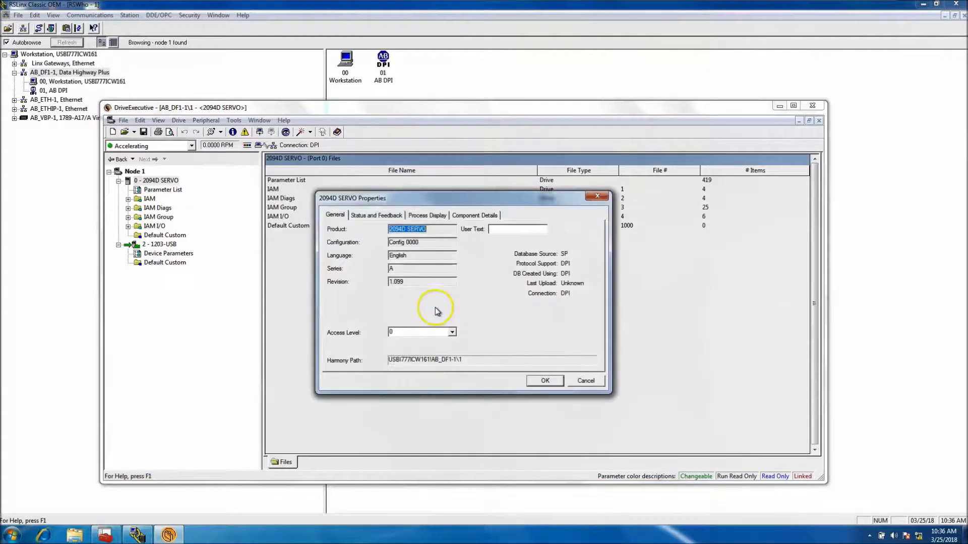
{"action": "left_click", "coordinate": [377, 216]}
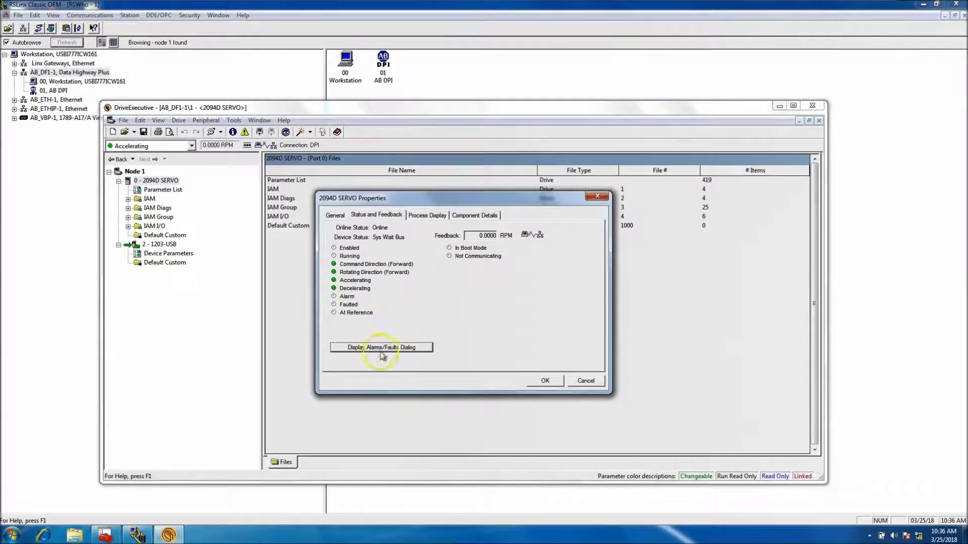
{"action": "left_click", "coordinate": [423, 220]}
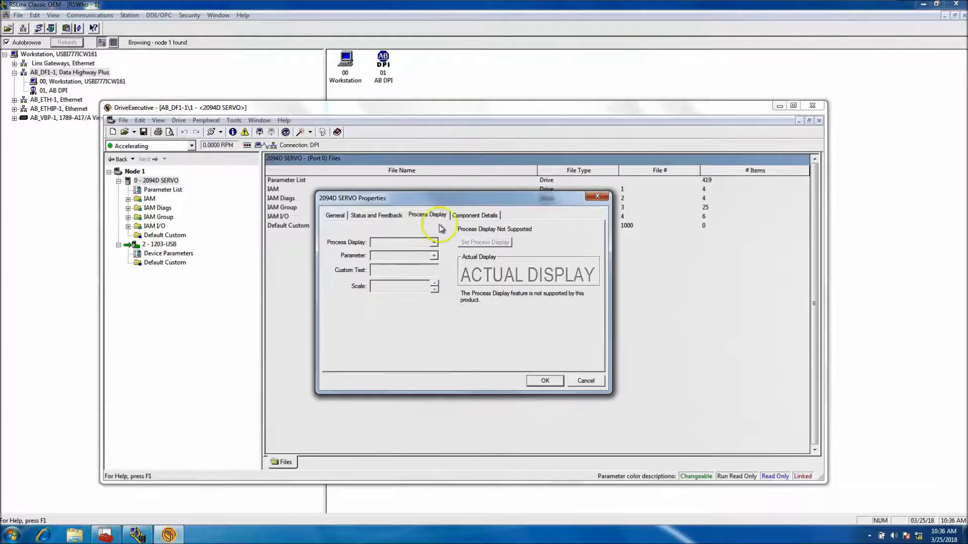
{"action": "left_click", "coordinate": [473, 215]}
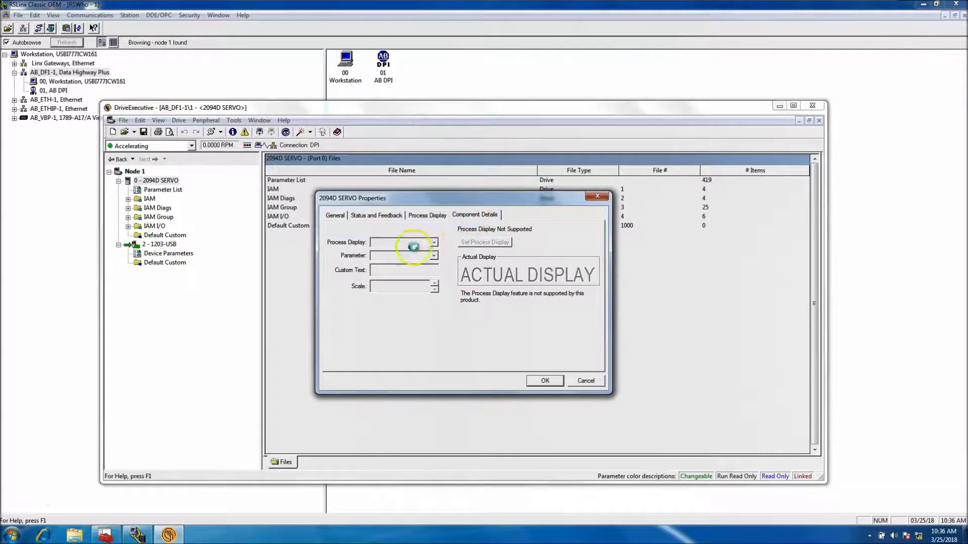
{"action": "left_click", "coordinate": [345, 240]}
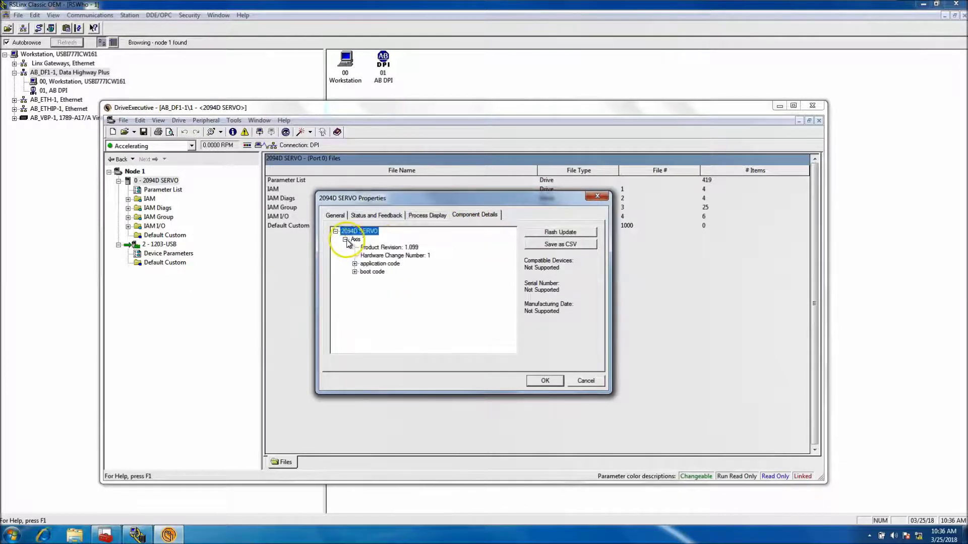
{"action": "left_click", "coordinate": [354, 264]}
{"action": "left_click", "coordinate": [354, 288]}
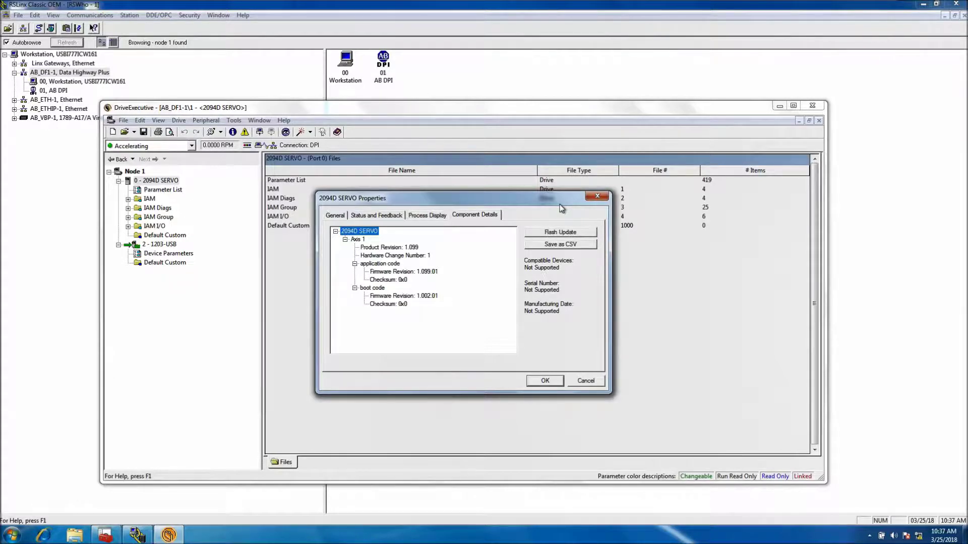
Check which devices Flash Update offers for updating, and leave it and the servo's properties without making changes.
{"action": "left_click", "coordinate": [560, 233]}
{"action": "left_click", "coordinate": [560, 233]}
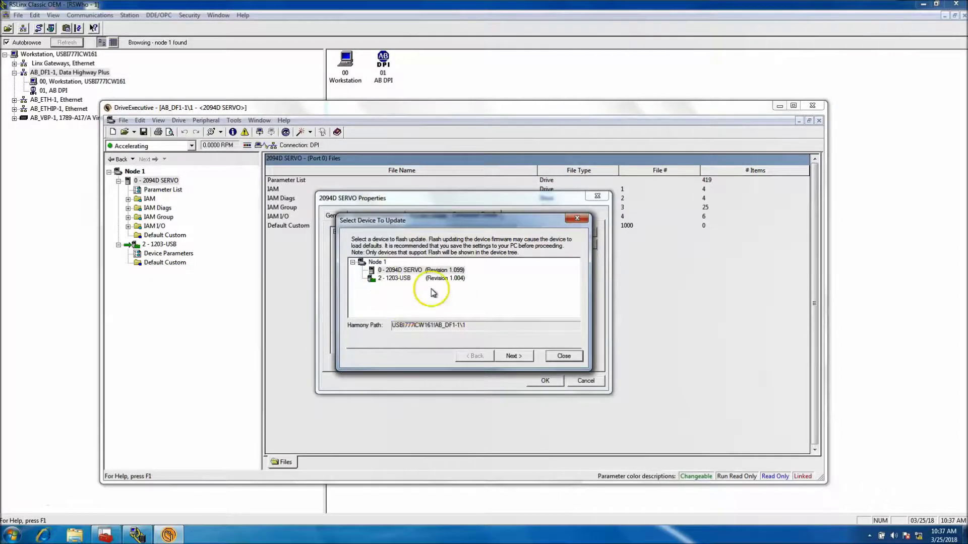
{"action": "left_click", "coordinate": [563, 356]}
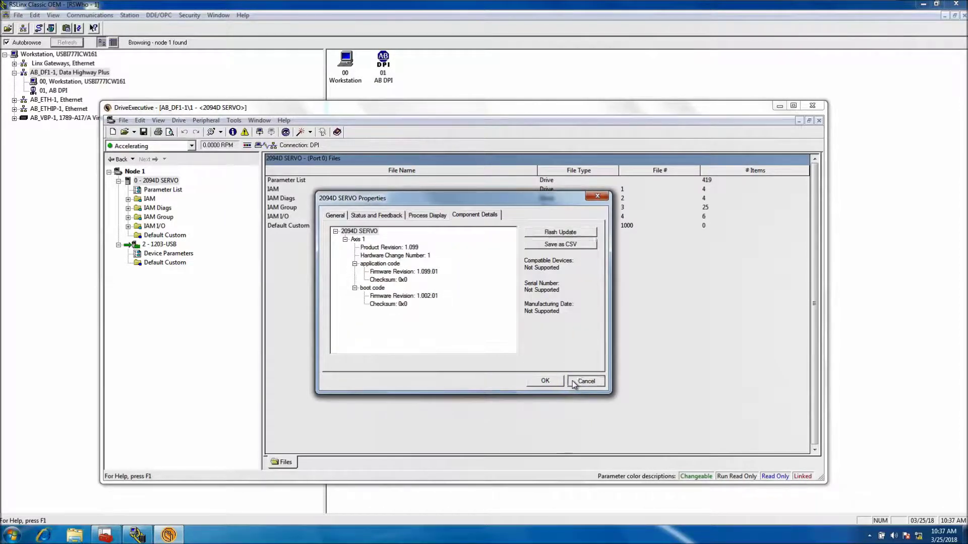
{"action": "left_click", "coordinate": [572, 380]}
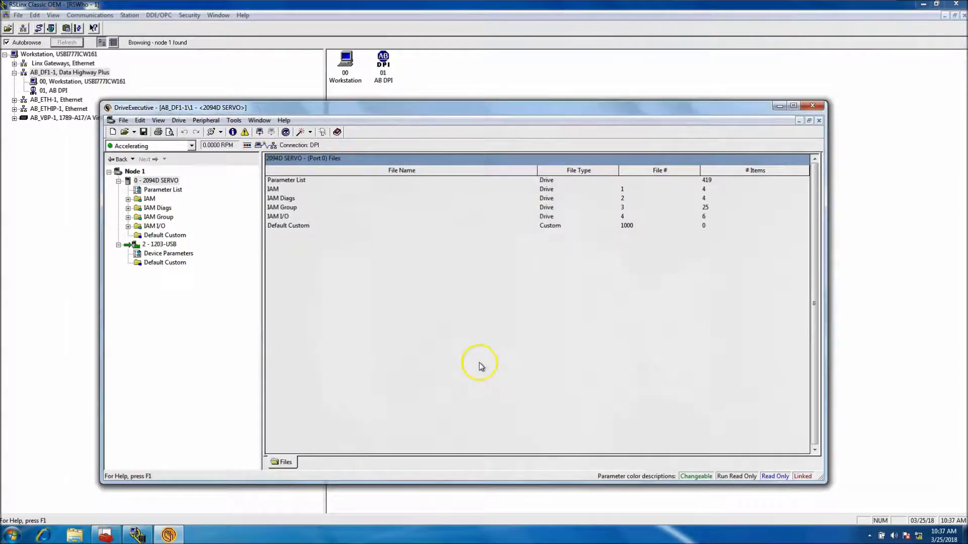
{"action": "left_click", "coordinate": [109, 172]}
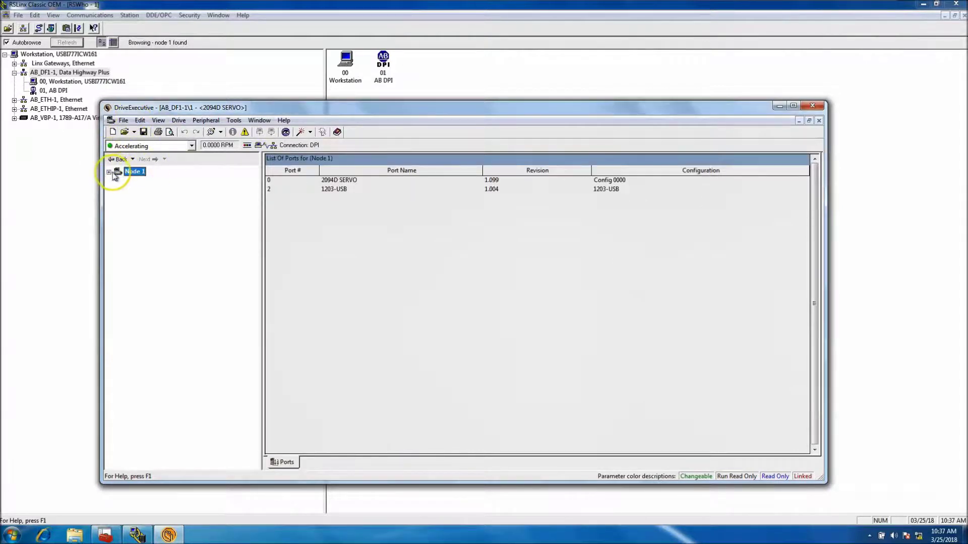
{"action": "left_click", "coordinate": [109, 173]}
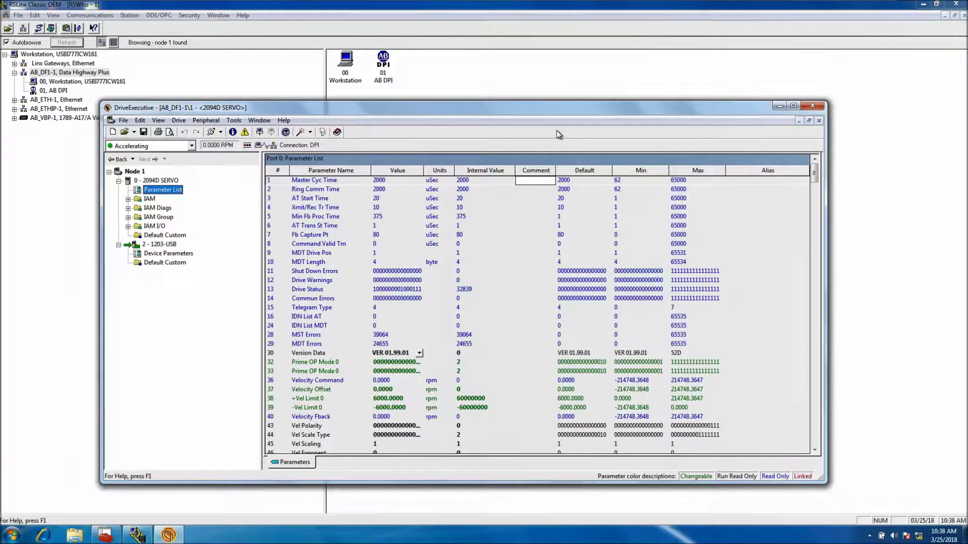
Save the drive's uploaded parameters to the Desktop as a DriveExecutive file named Kinetix 6000 Upload.dno.
{"action": "left_click", "coordinate": [123, 120]}
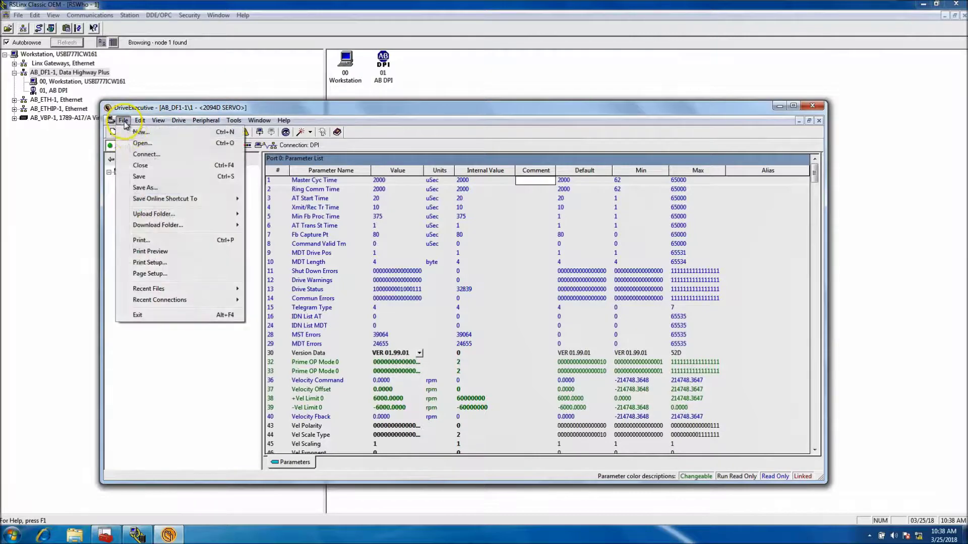
{"action": "left_click", "coordinate": [216, 189]}
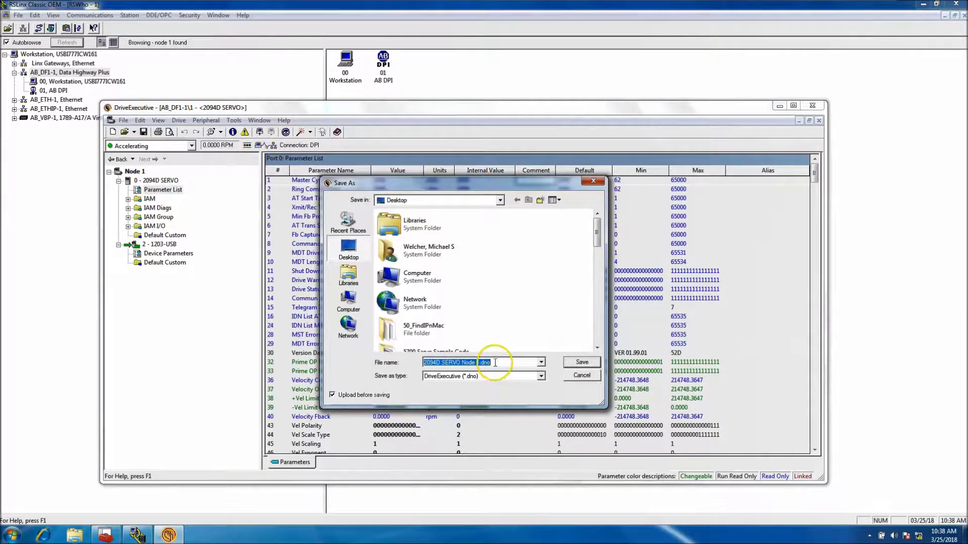
{"action": "left_click", "coordinate": [477, 363]}
{"action": "left_click_drag", "start_coordinate": [480, 363], "coordinate": [418, 367]}
{"action": "key", "text": "BackSpace"}
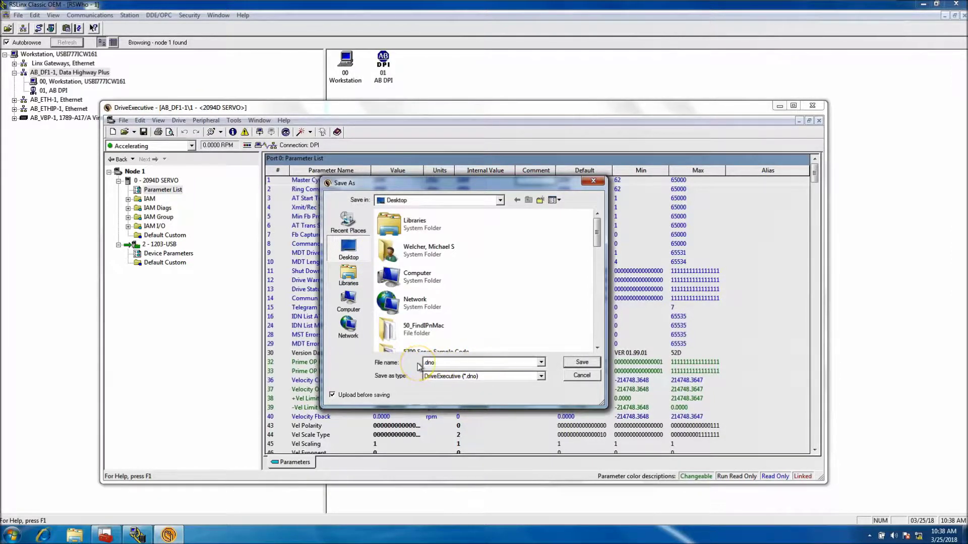
{"action": "type", "text": "Kinetix 6000 Upload"}
{"action": "left_click", "coordinate": [578, 362]}
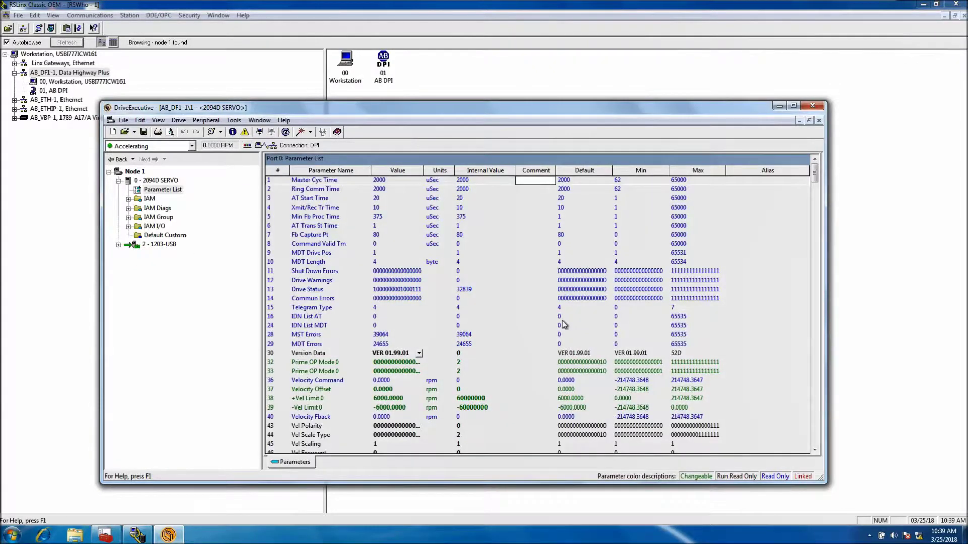
Minimize DriveExecutive and RSLinx Classic to reveal the desktop, and bring only the DriveExecutive window back over it.
{"action": "left_click", "coordinate": [779, 105]}
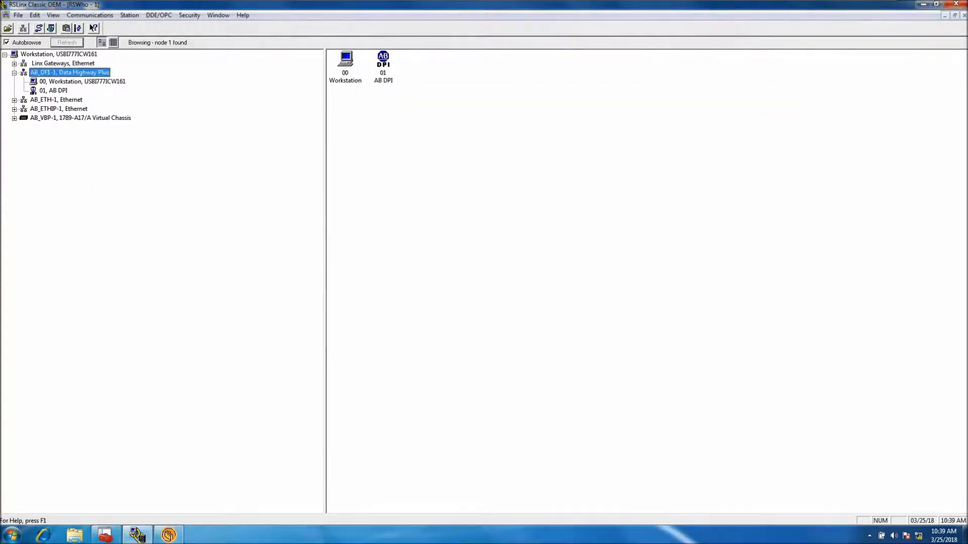
{"action": "left_click", "coordinate": [921, 7]}
{"action": "left_click", "coordinate": [388, 24]}
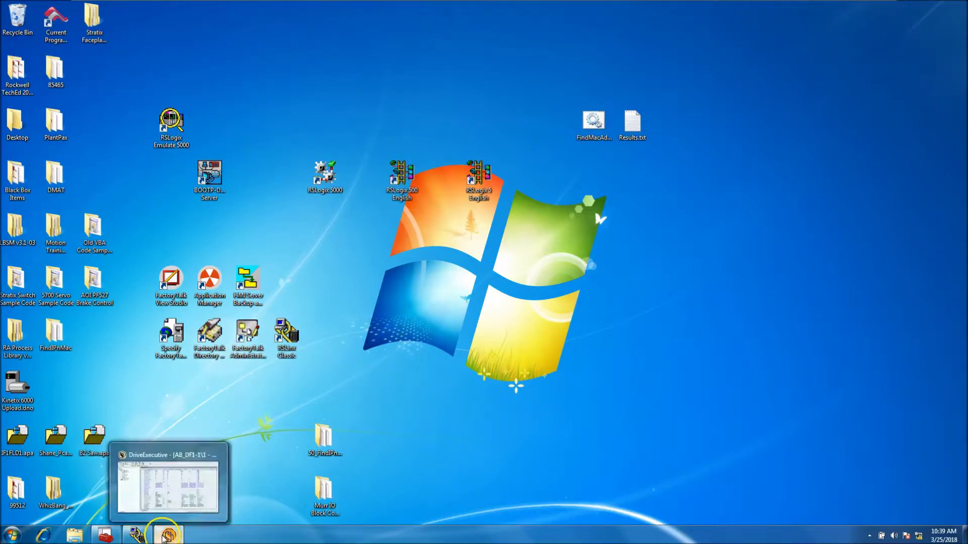
{"action": "left_click", "coordinate": [168, 535]}
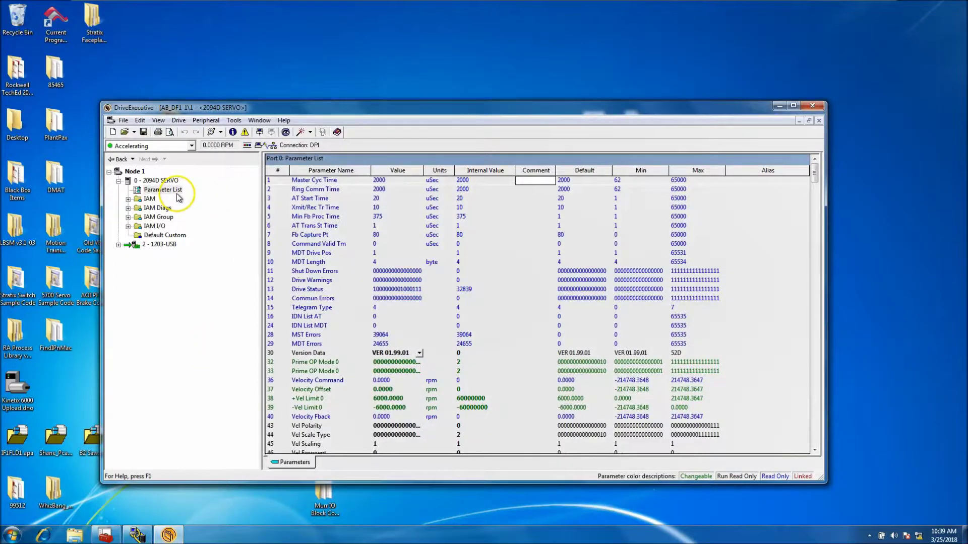
{"action": "left_click", "coordinate": [176, 121]}
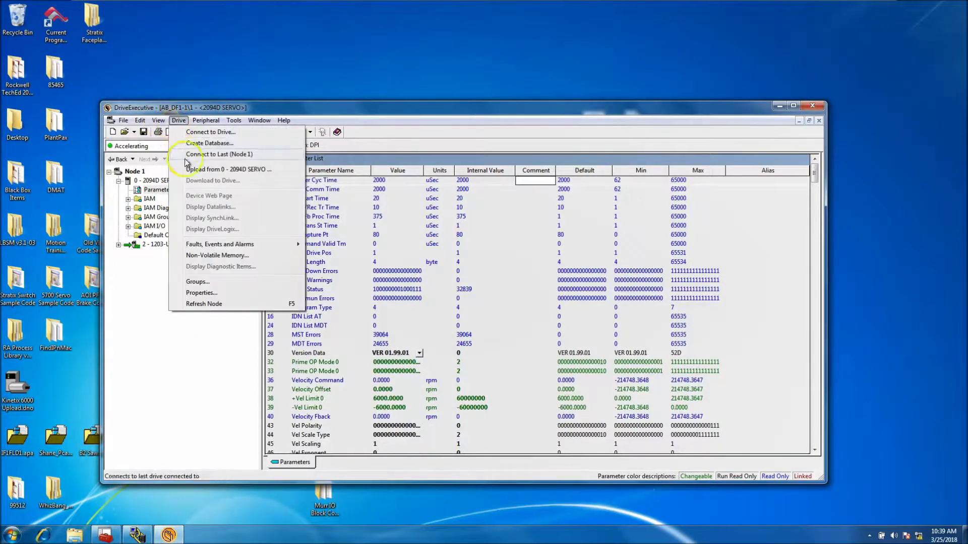
{"action": "key", "text": "Right"}
{"action": "left_click", "coordinate": [110, 121]}
{"action": "left_click", "coordinate": [113, 122]}
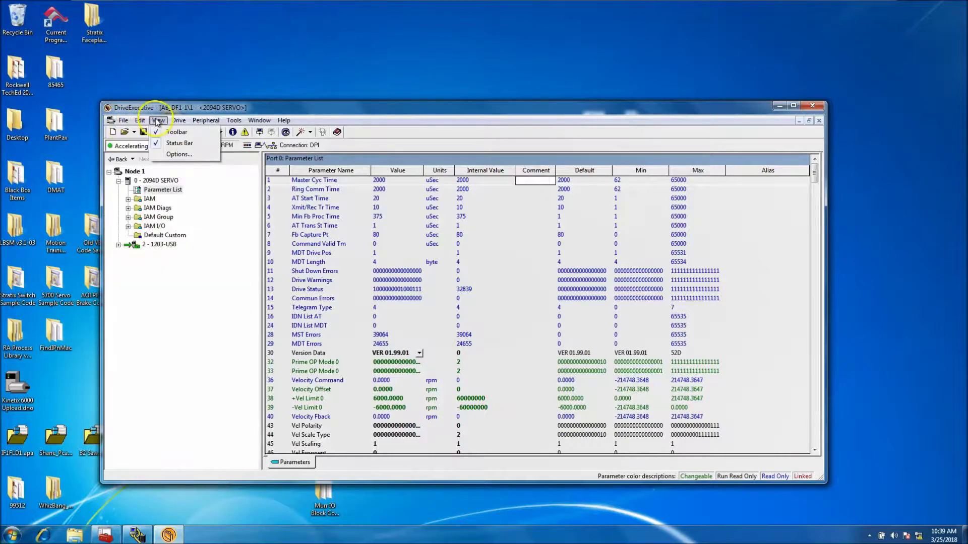
{"action": "mouse_move", "coordinate": [173, 123]}
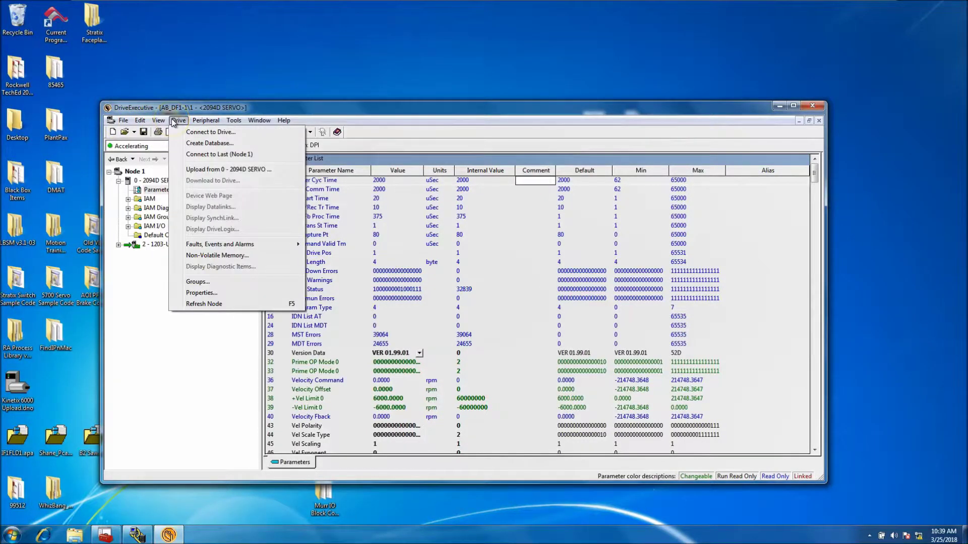
{"action": "left_click", "coordinate": [195, 121]}
{"action": "left_click", "coordinate": [235, 121]}
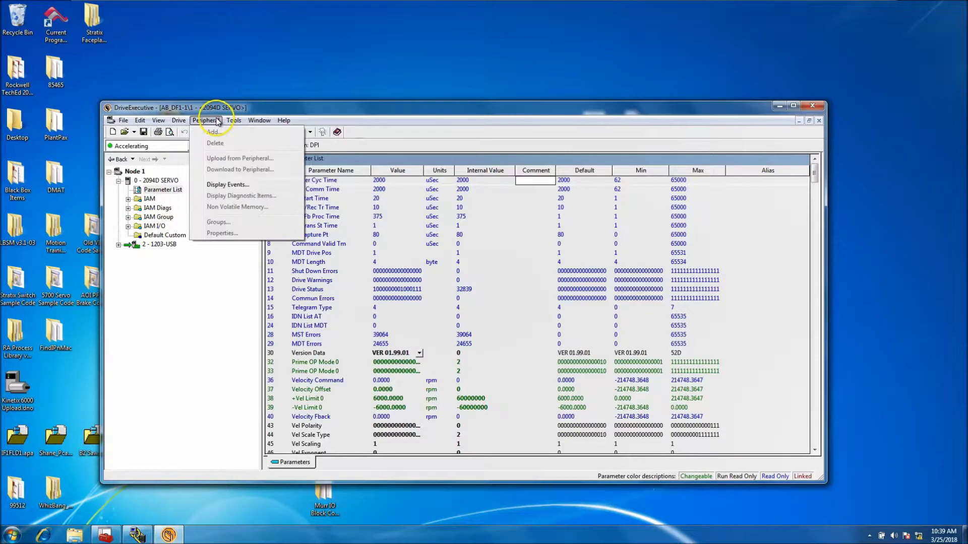
{"action": "left_click", "coordinate": [179, 121]}
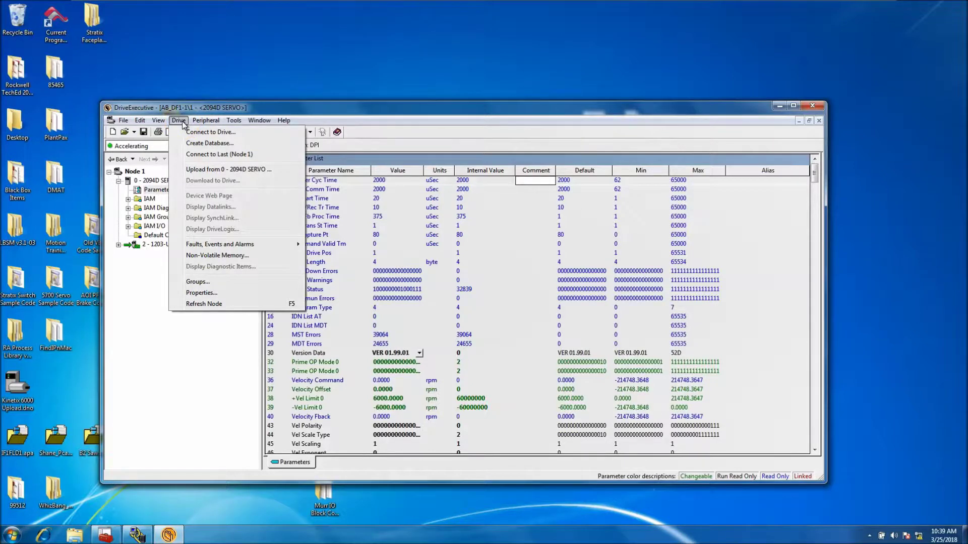
{"action": "left_click", "coordinate": [241, 335]}
Move the DriveExecutive window off the desktop icons and place the Kinetix 6000 Upload.dno file in the empty desktop area above it.
{"action": "left_click_drag", "start_coordinate": [210, 111], "coordinate": [280, 84]}
{"action": "left_click", "coordinate": [11, 400]}
{"action": "left_click_drag", "start_coordinate": [11, 400], "coordinate": [91, 267]}
{"action": "left_click", "coordinate": [105, 333]}
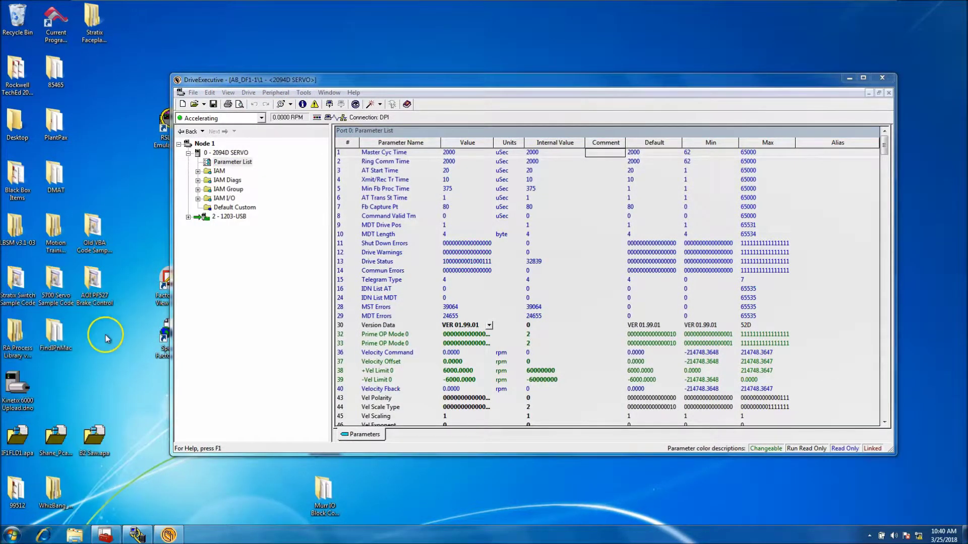
{"action": "left_click_drag", "start_coordinate": [17, 388], "coordinate": [474, 39]}
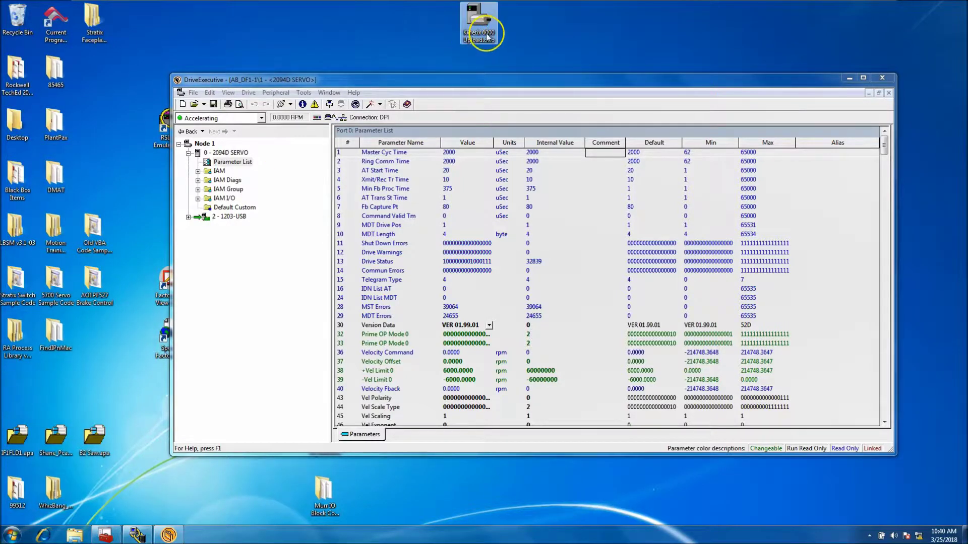
Open Kinetix 6000 Upload.dno from the desktop, view its stored parameter list offline, and close the file again.
{"action": "double_click", "coordinate": [487, 35]}
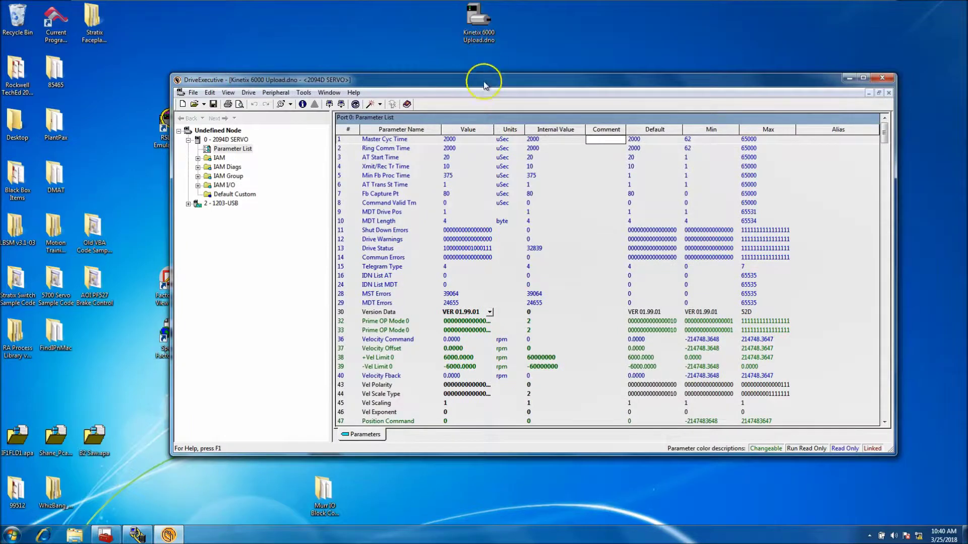
{"action": "left_click_drag", "start_coordinate": [484, 84], "coordinate": [449, 111]}
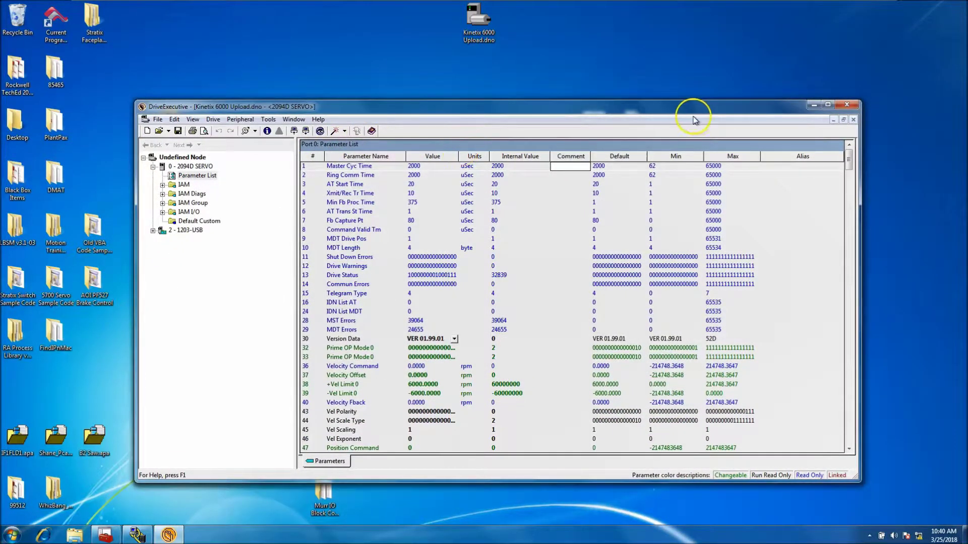
{"action": "left_click", "coordinate": [853, 119]}
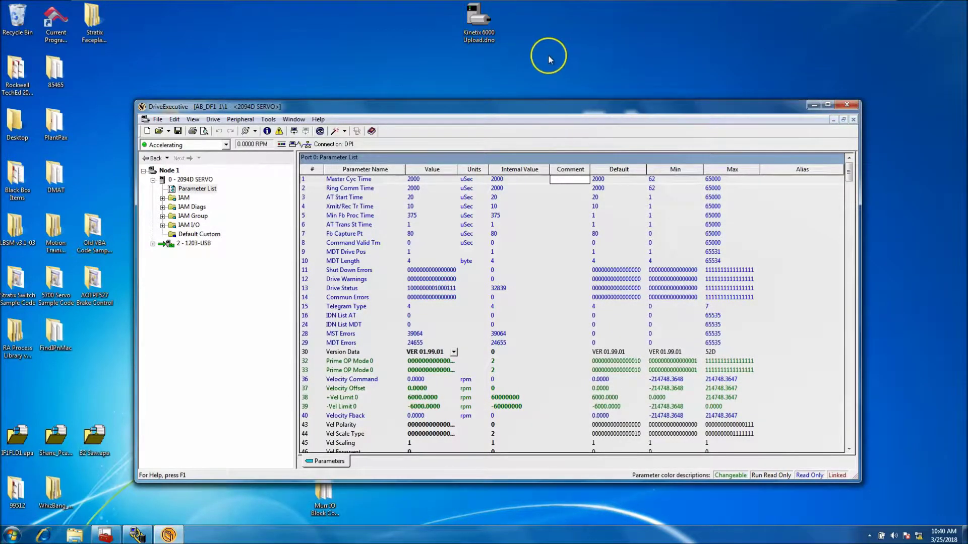
Reposition the Kinetix 6000 Upload.dno icon slightly lower on the desktop and deselect it.
{"action": "left_click_drag", "start_coordinate": [472, 22], "coordinate": [479, 63]}
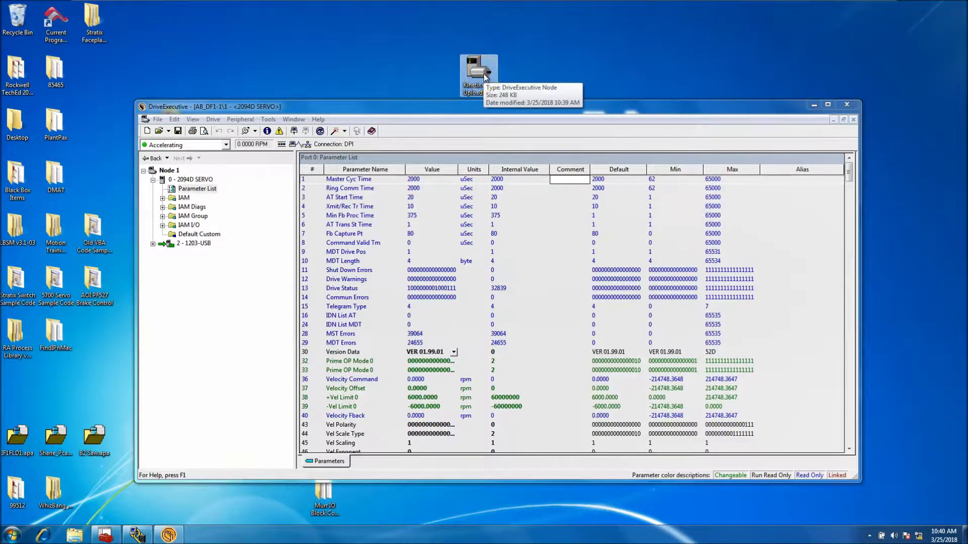
{"action": "left_click", "coordinate": [526, 71]}
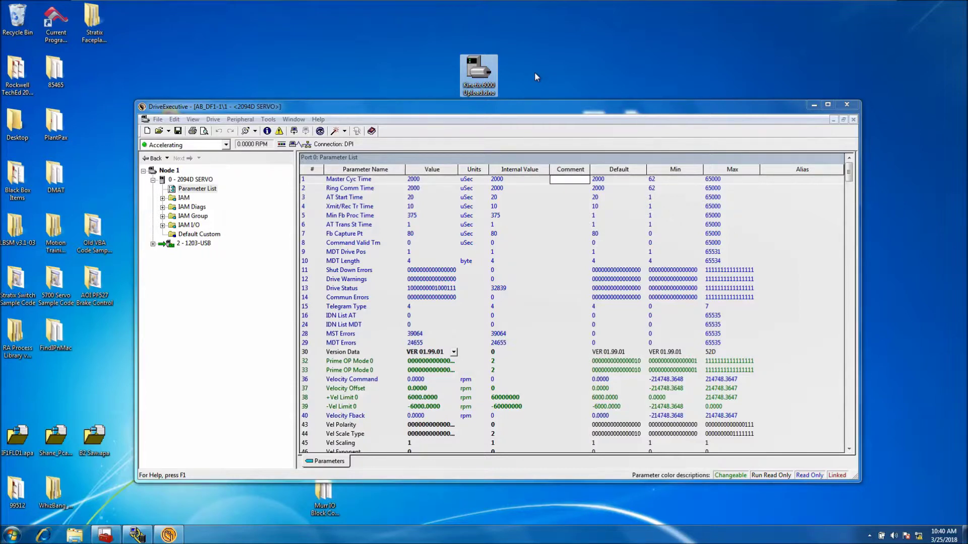
{"action": "left_click", "coordinate": [553, 84]}
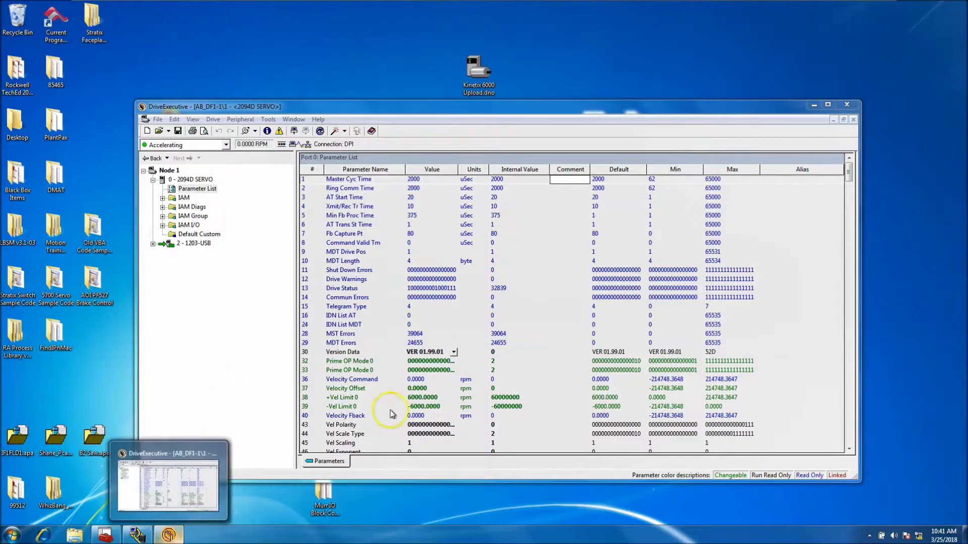
Maximize the online 2094D SERVO session and exit DriveExecutive without saving its changes.
{"action": "left_click", "coordinate": [828, 105]}
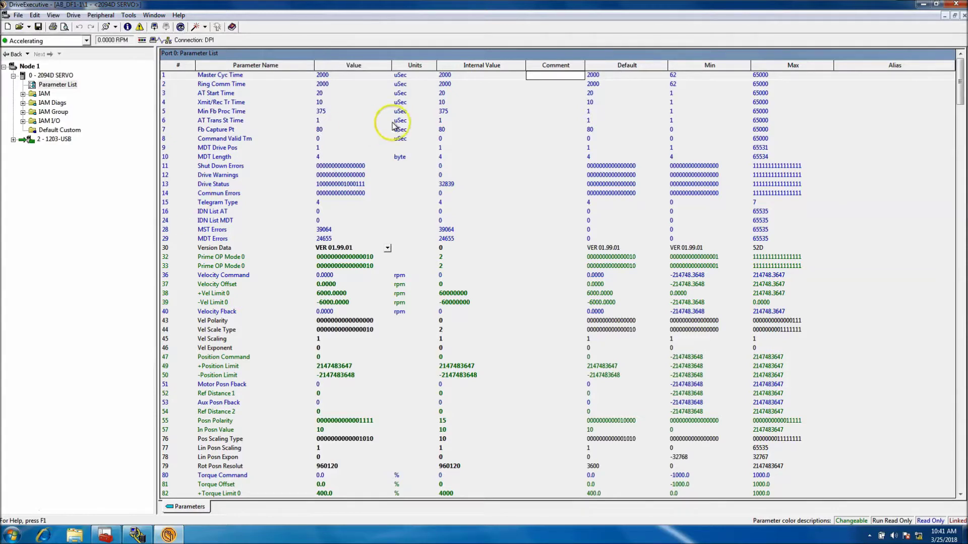
{"action": "left_click", "coordinate": [954, 5]}
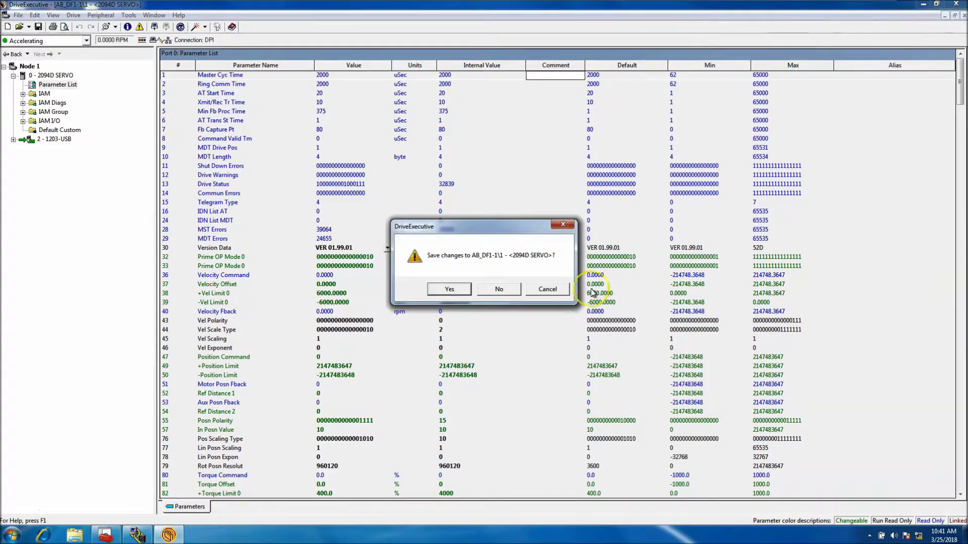
{"action": "left_click", "coordinate": [498, 289]}
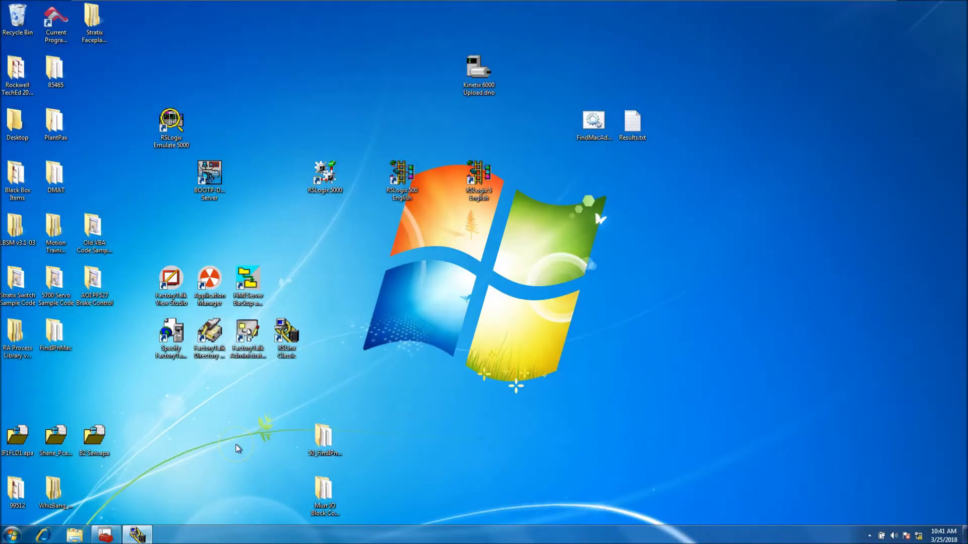